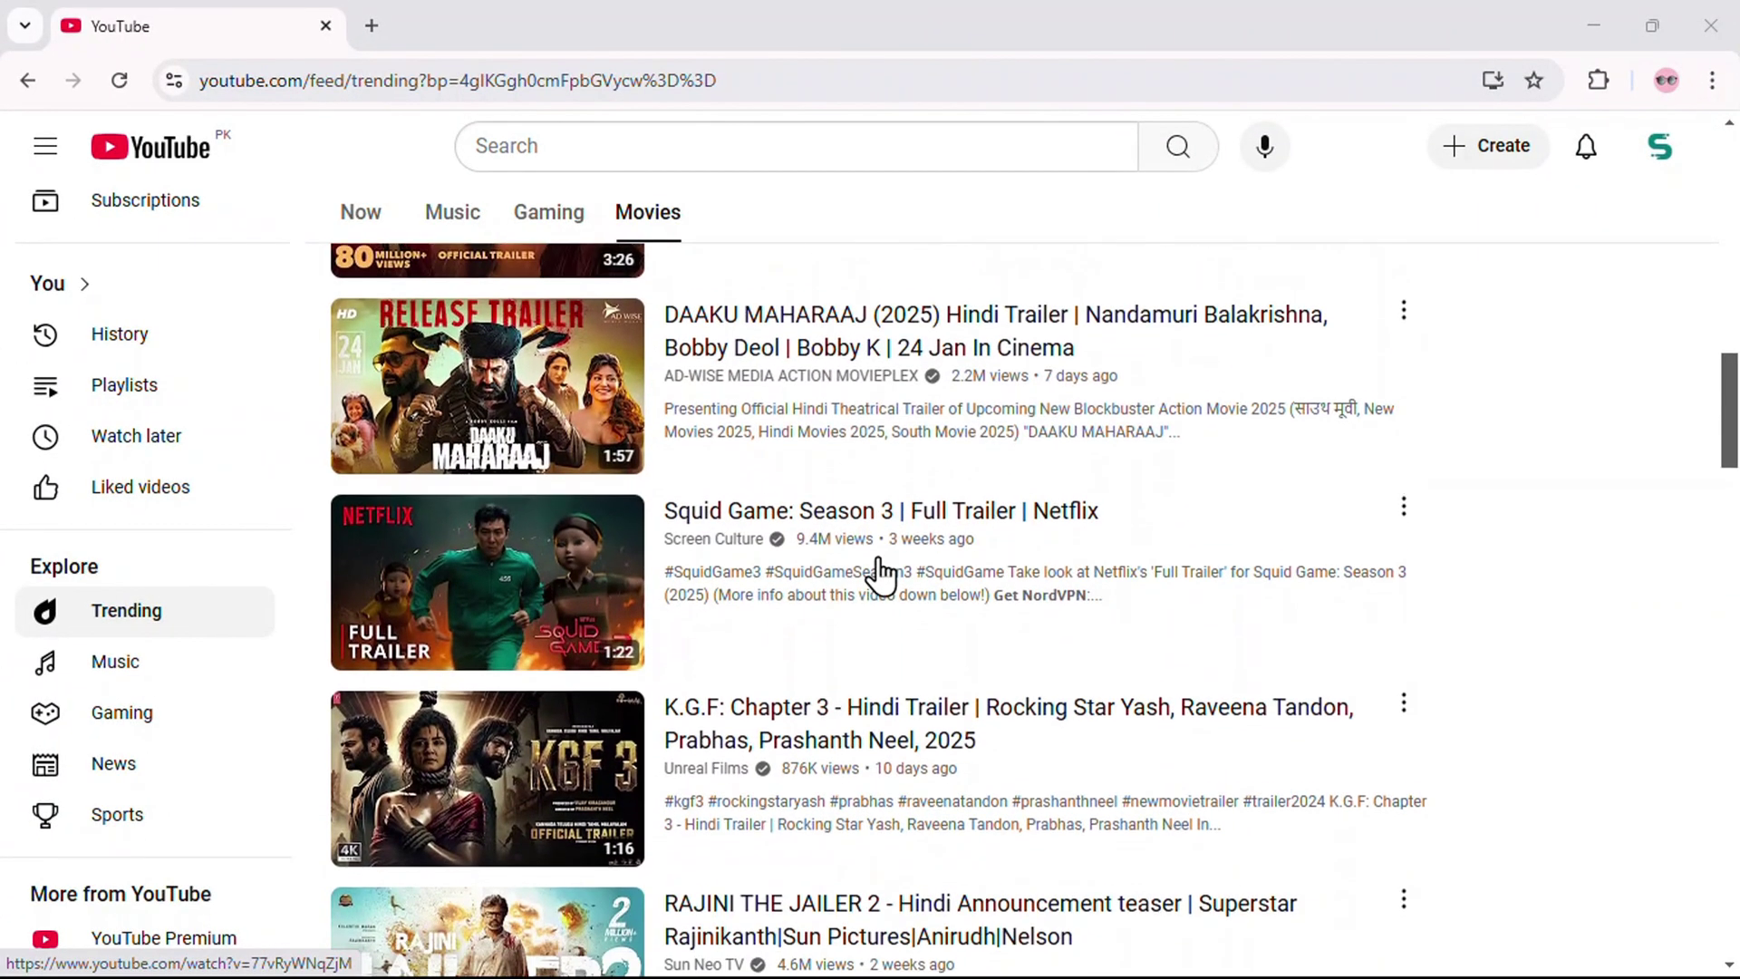
Step: Search YouTube for "Mr beast"
{"action": "scroll", "coordinate": [877, 574], "scroll_direction": "down", "scroll_amount": 5}
{"action": "scroll", "coordinate": [878, 575], "scroll_direction": "down", "scroll_amount": 15}
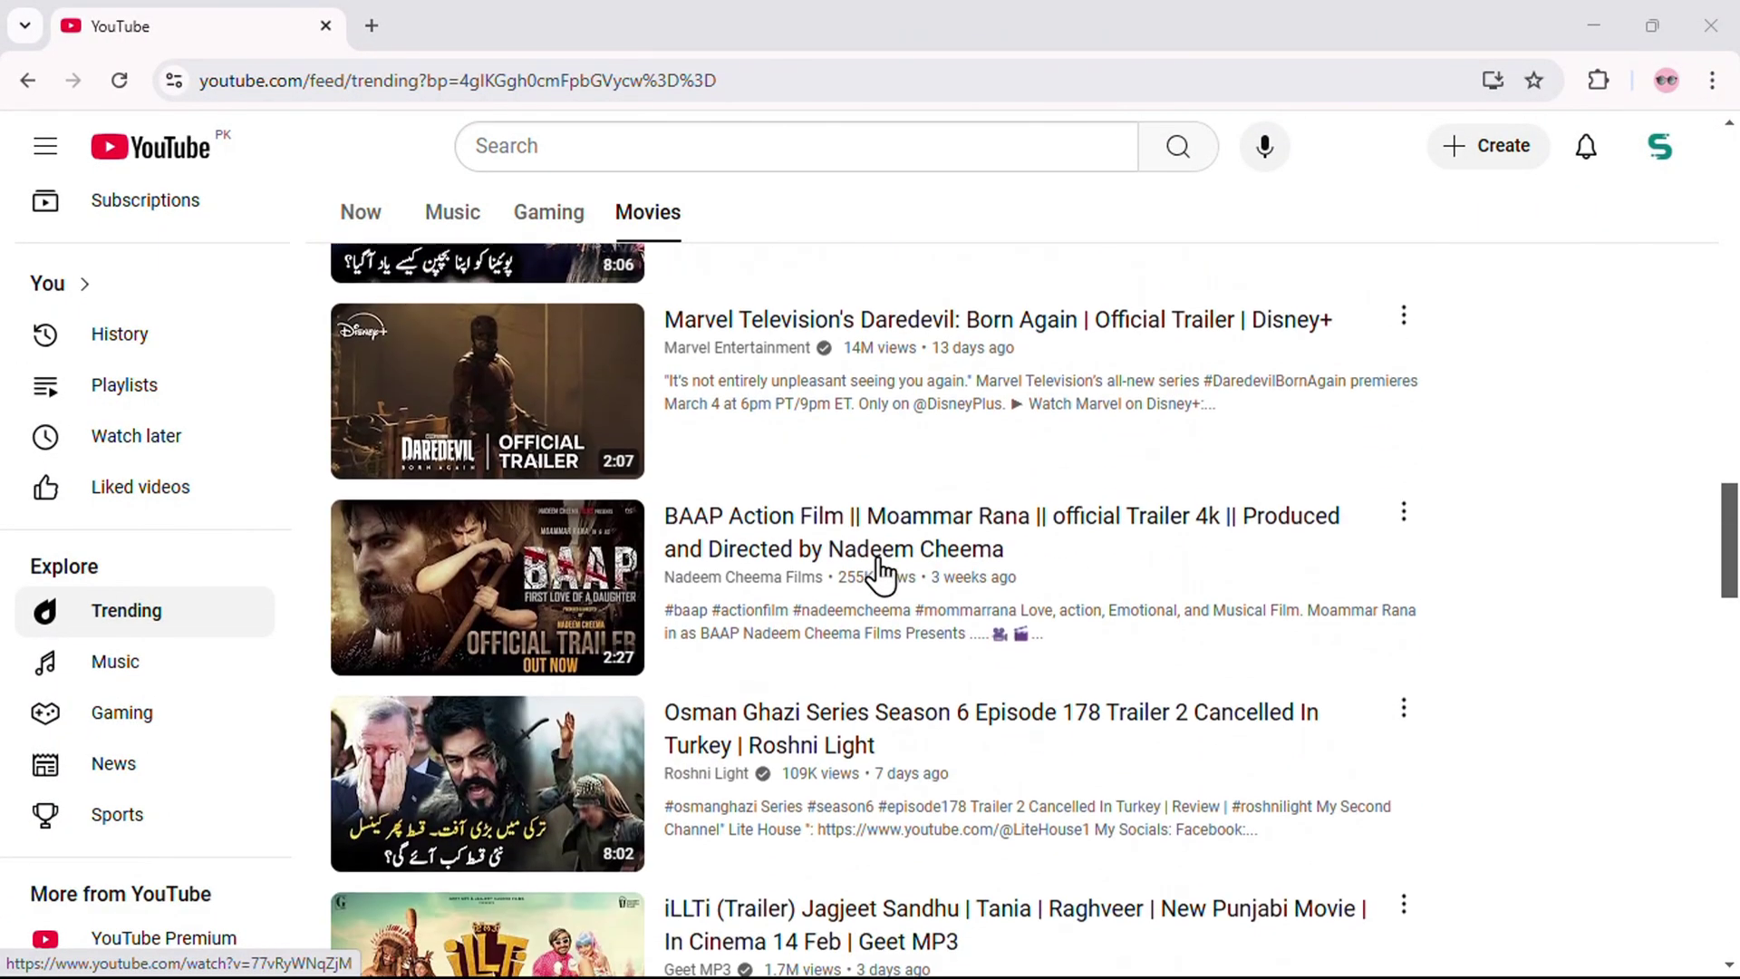
{"action": "left_click", "coordinate": [563, 136]}
{"action": "type", "text": "Mr beast"}
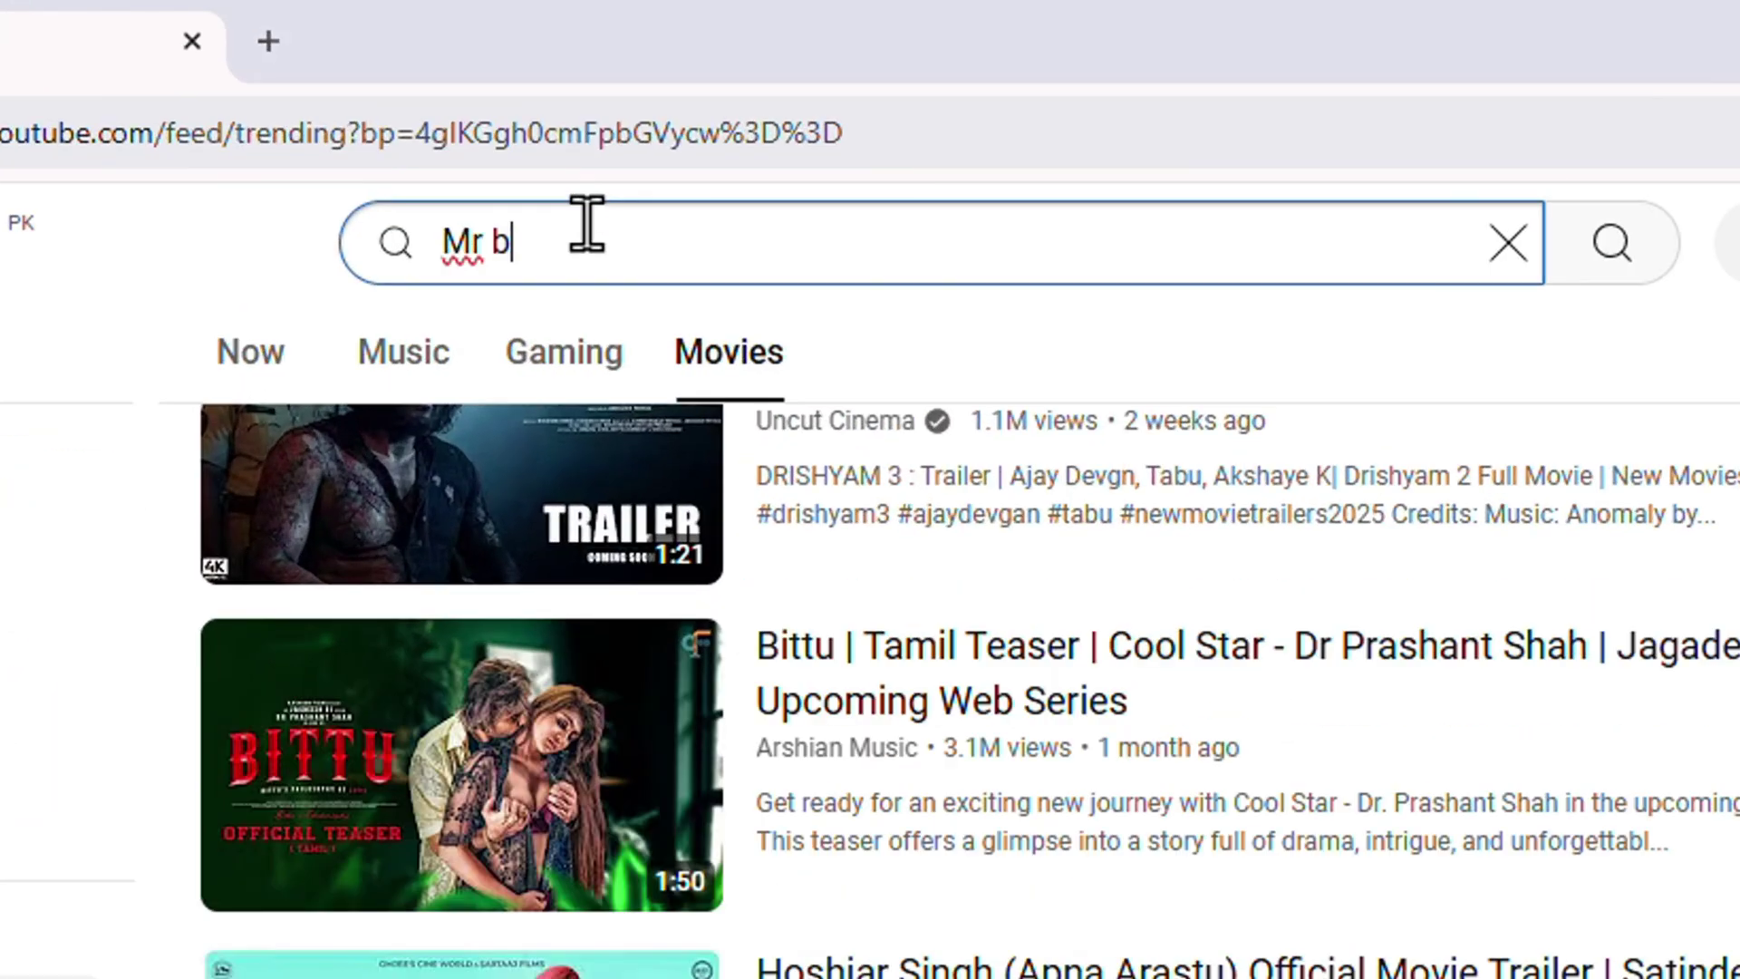
{"action": "key", "text": "Return"}
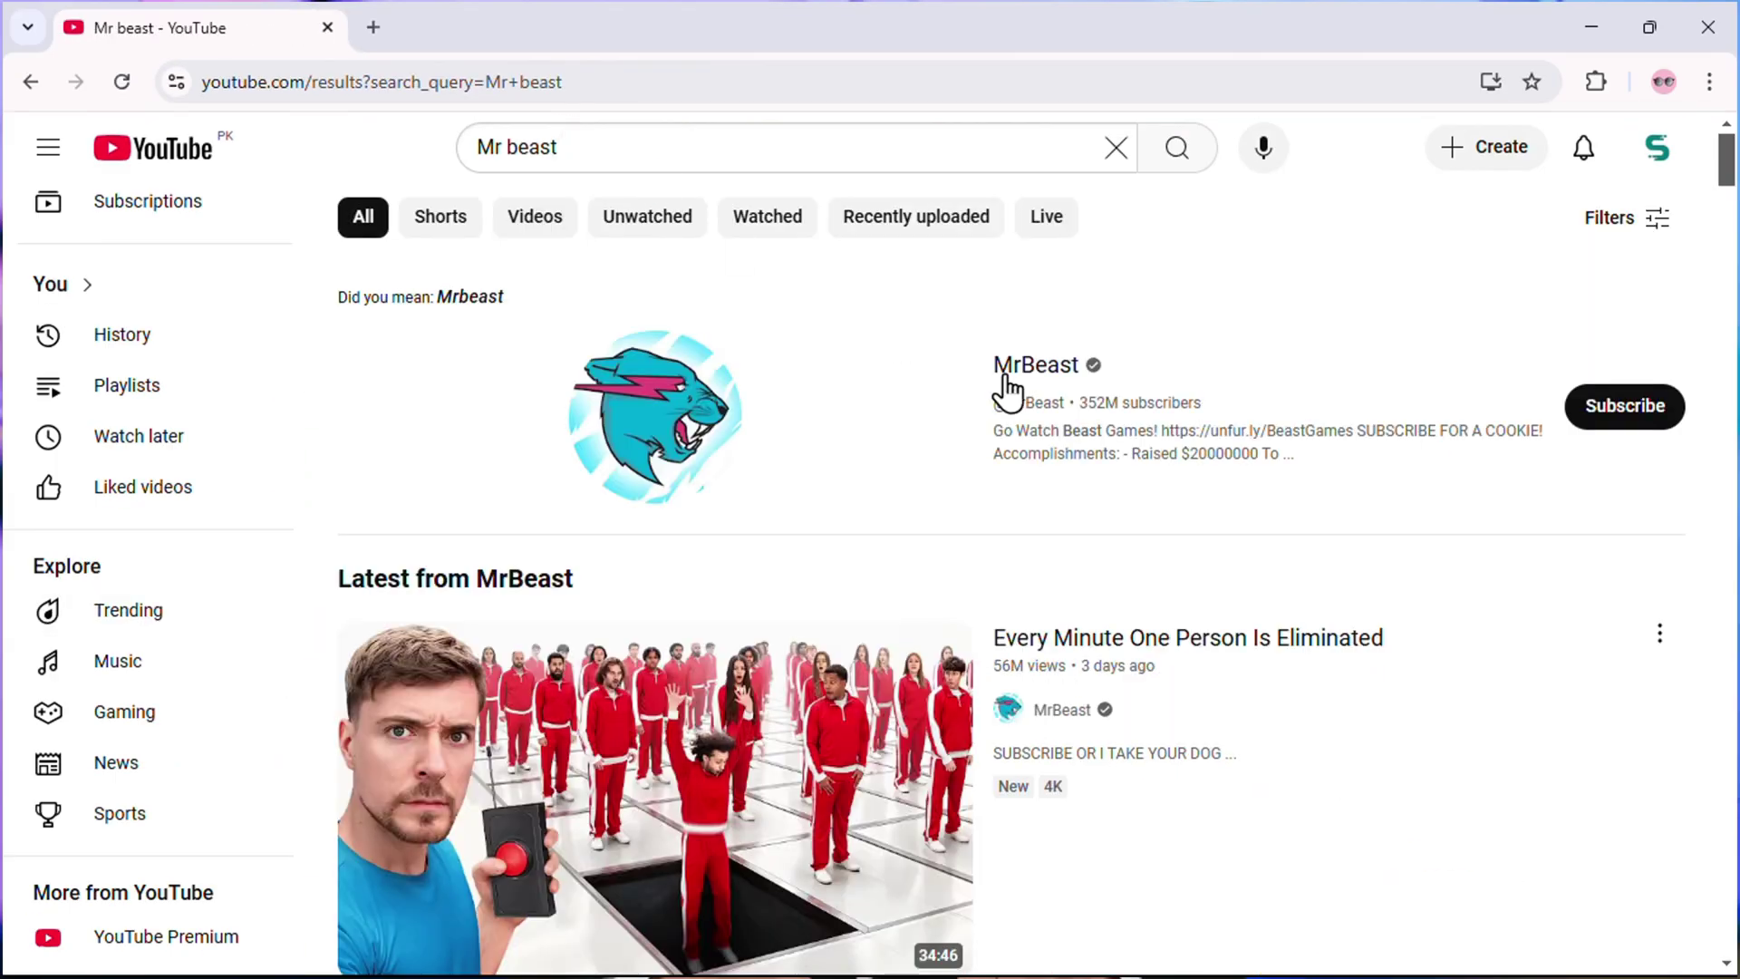
Step: Open the video "$1 vs $1,000,000,000 Yacht!" from the MrBeast channel's videos
{"action": "scroll", "coordinate": [1087, 517], "scroll_direction": "down", "scroll_amount": 20}
{"action": "scroll", "coordinate": [924, 297], "scroll_direction": "down", "scroll_amount": 2}
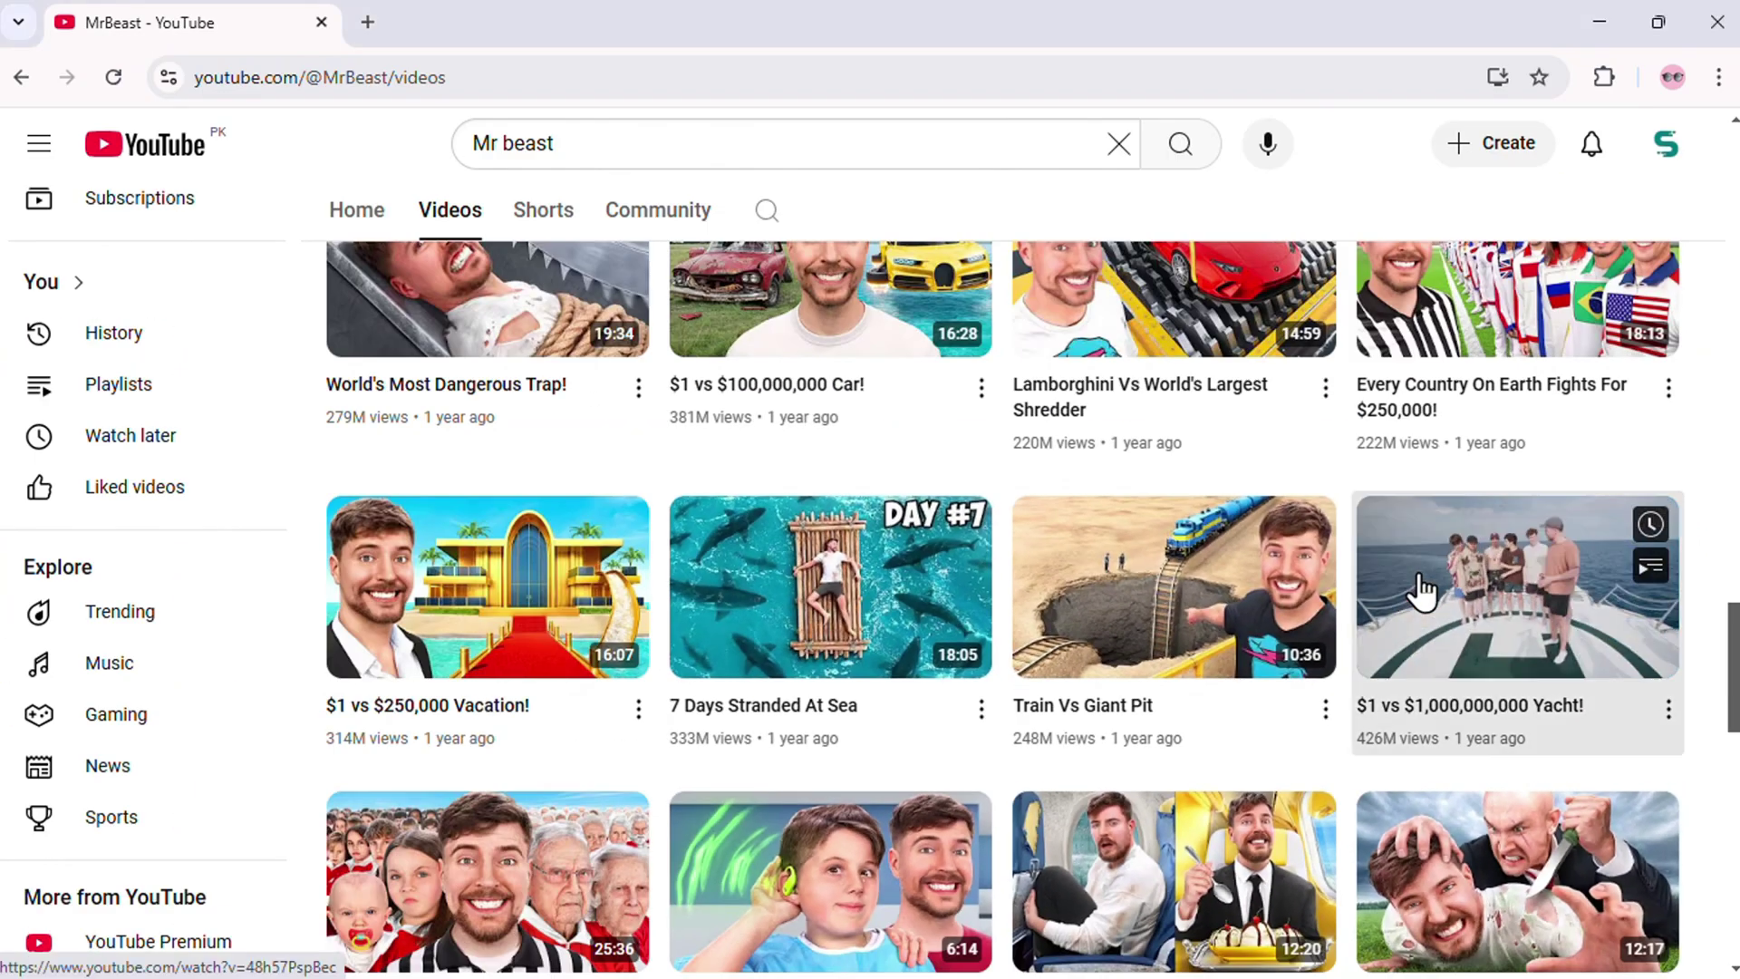
{"action": "left_click", "coordinate": [1419, 590]}
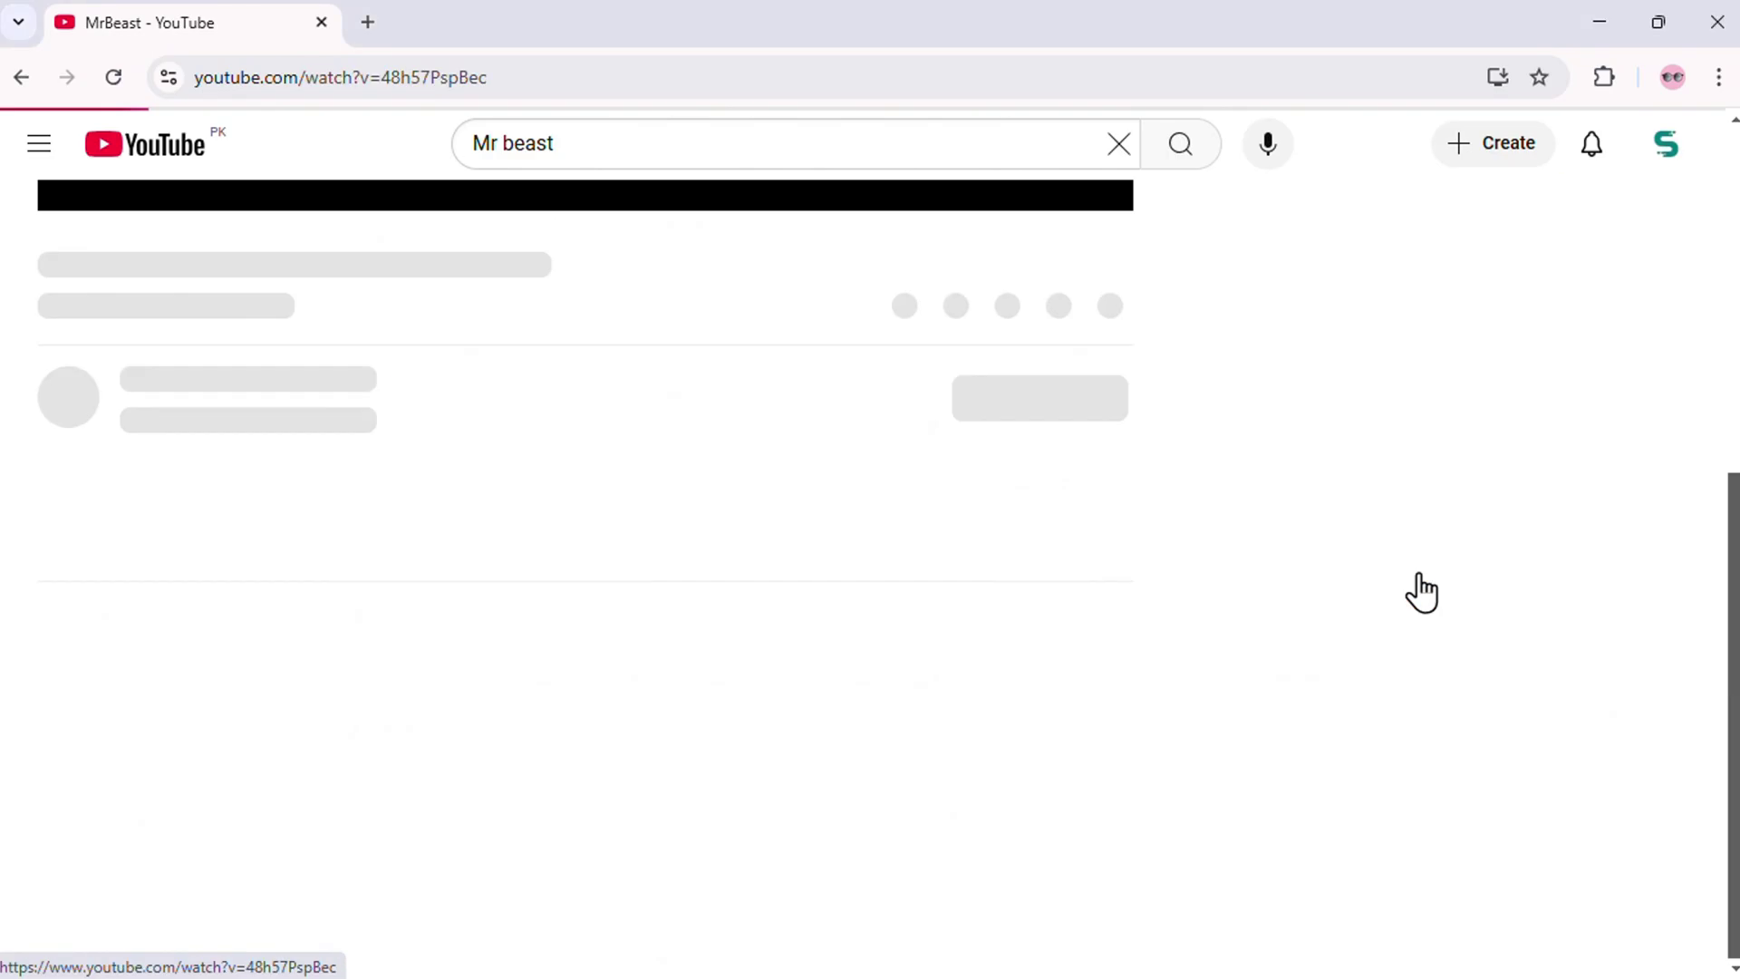
Step: Copy the web address of the open yacht video
{"action": "left_click", "coordinate": [399, 67]}
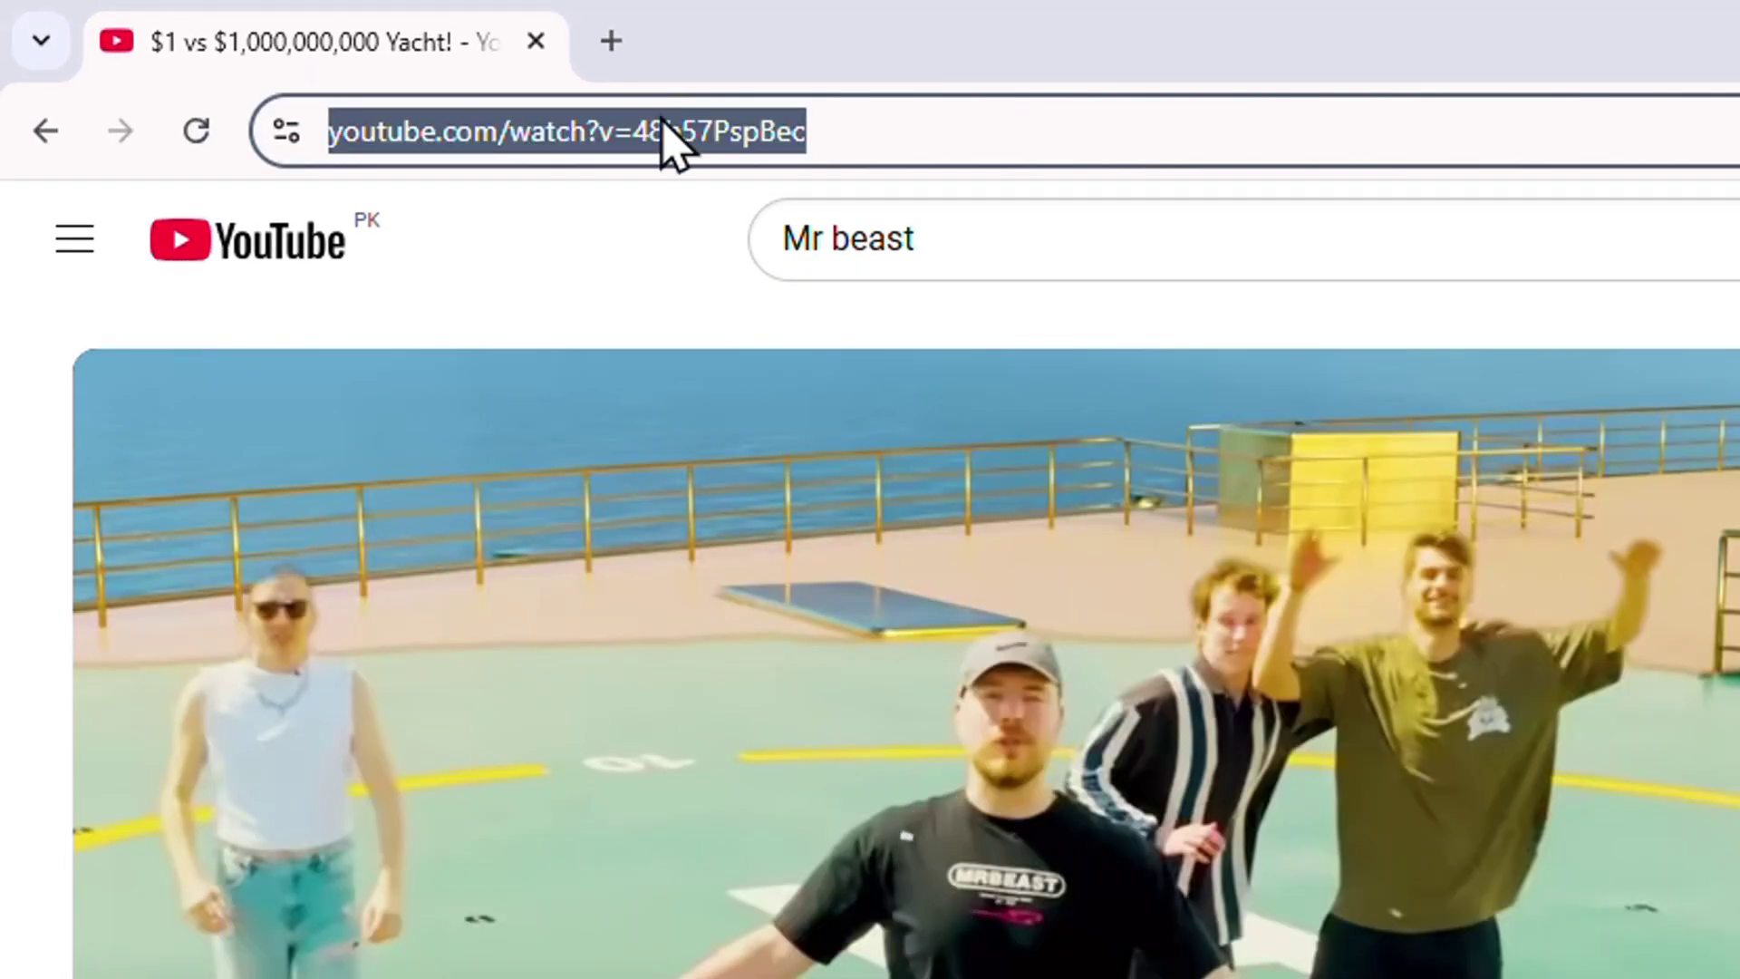
{"action": "right_click", "coordinate": [670, 140]}
{"action": "left_click", "coordinate": [835, 535]}
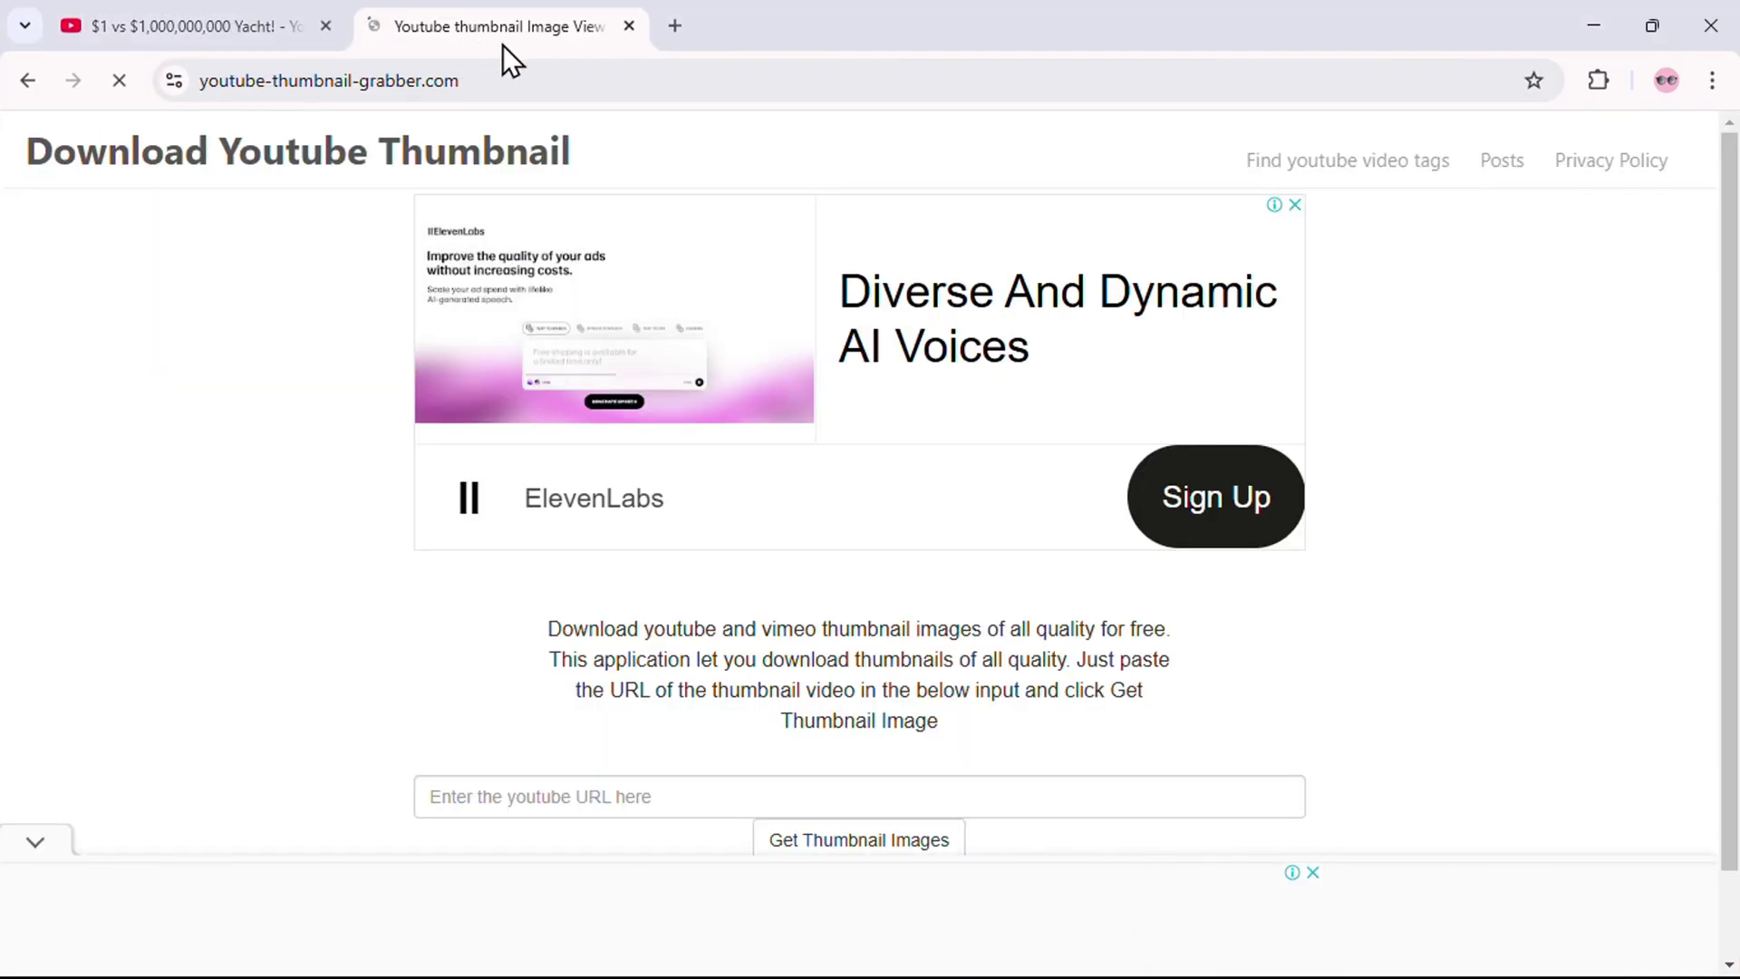
Step: Get the thumbnail images for the copied video URL on youtube-thumbnail-grabber.com and download the HD (1280x720) version
{"action": "scroll", "coordinate": [948, 219], "scroll_direction": "down", "scroll_amount": 1}
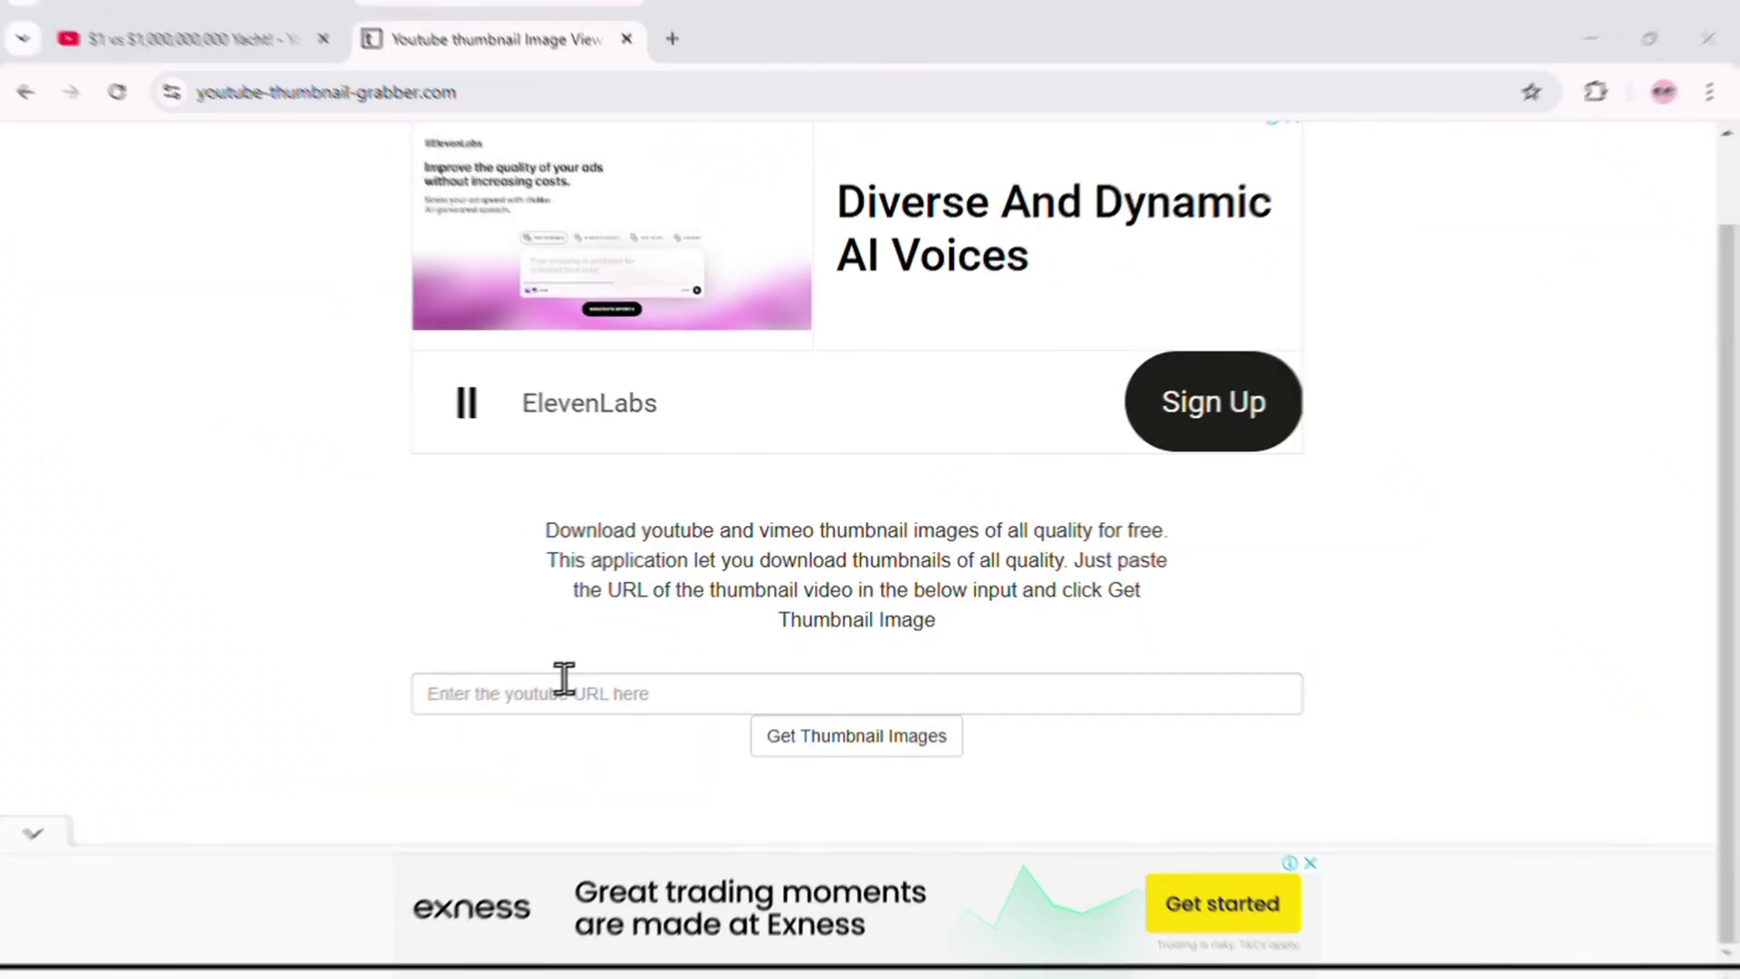
{"action": "left_click", "coordinate": [563, 695]}
{"action": "right_click", "coordinate": [562, 695]}
{"action": "left_click", "coordinate": [657, 287]}
{"action": "left_click", "coordinate": [854, 738]}
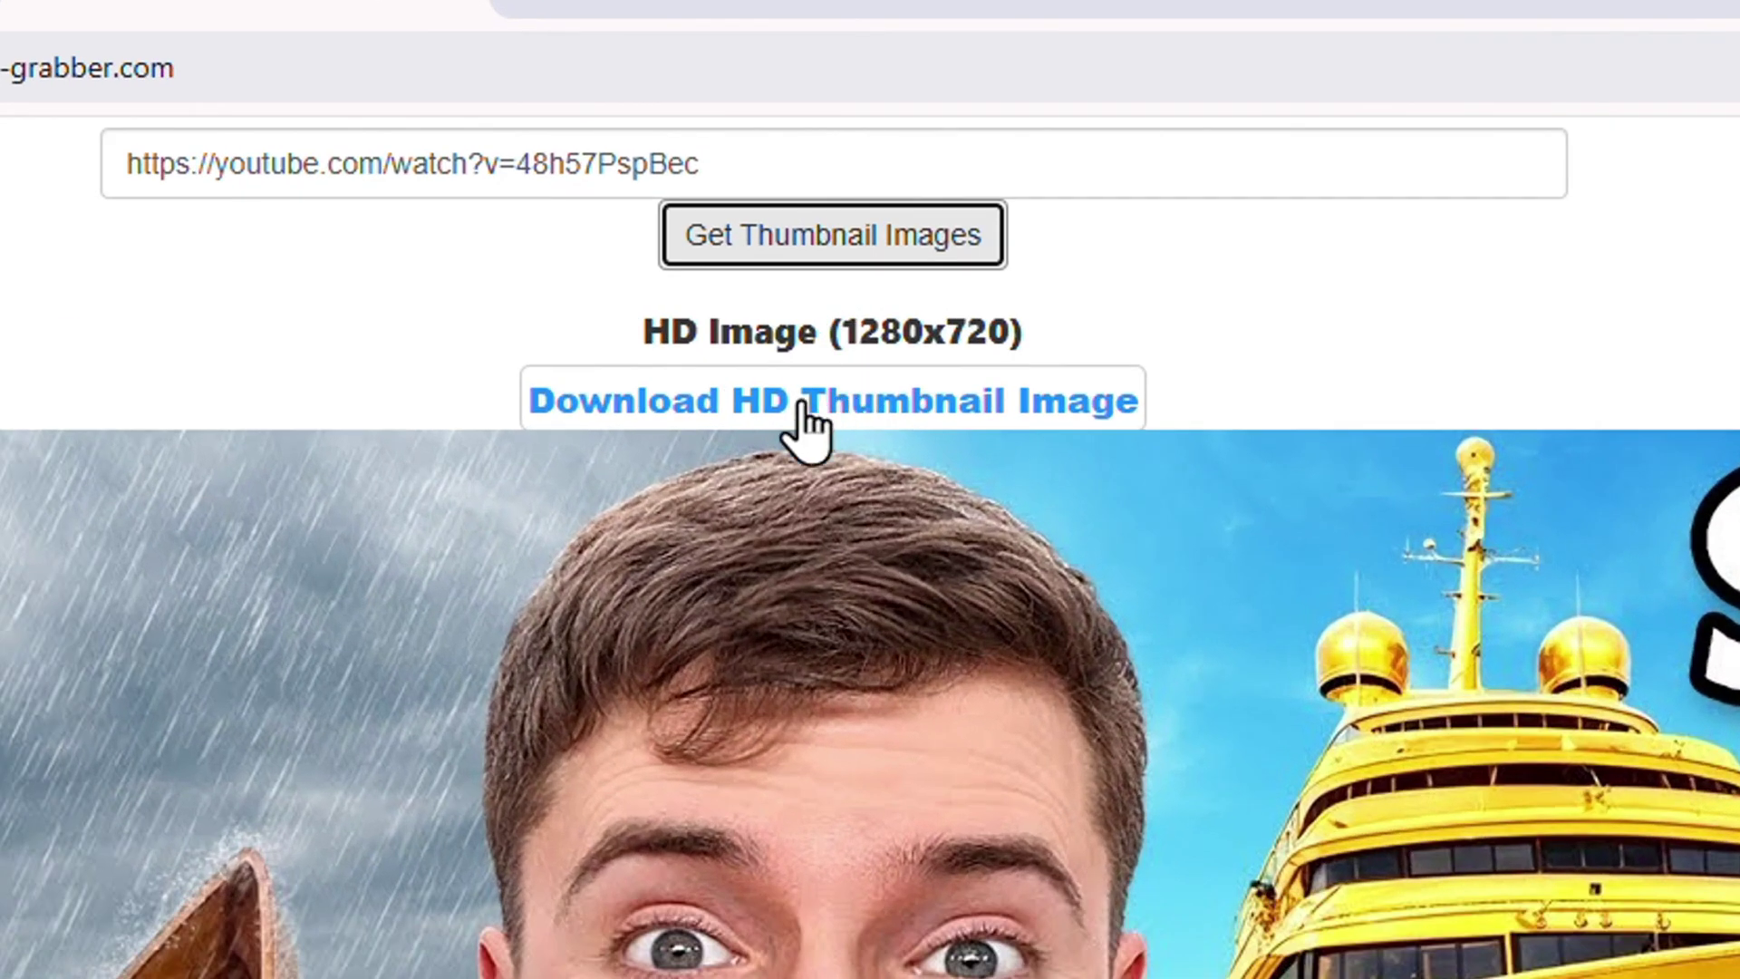
{"action": "left_click", "coordinate": [820, 345]}
{"action": "left_click", "coordinate": [1373, 156]}
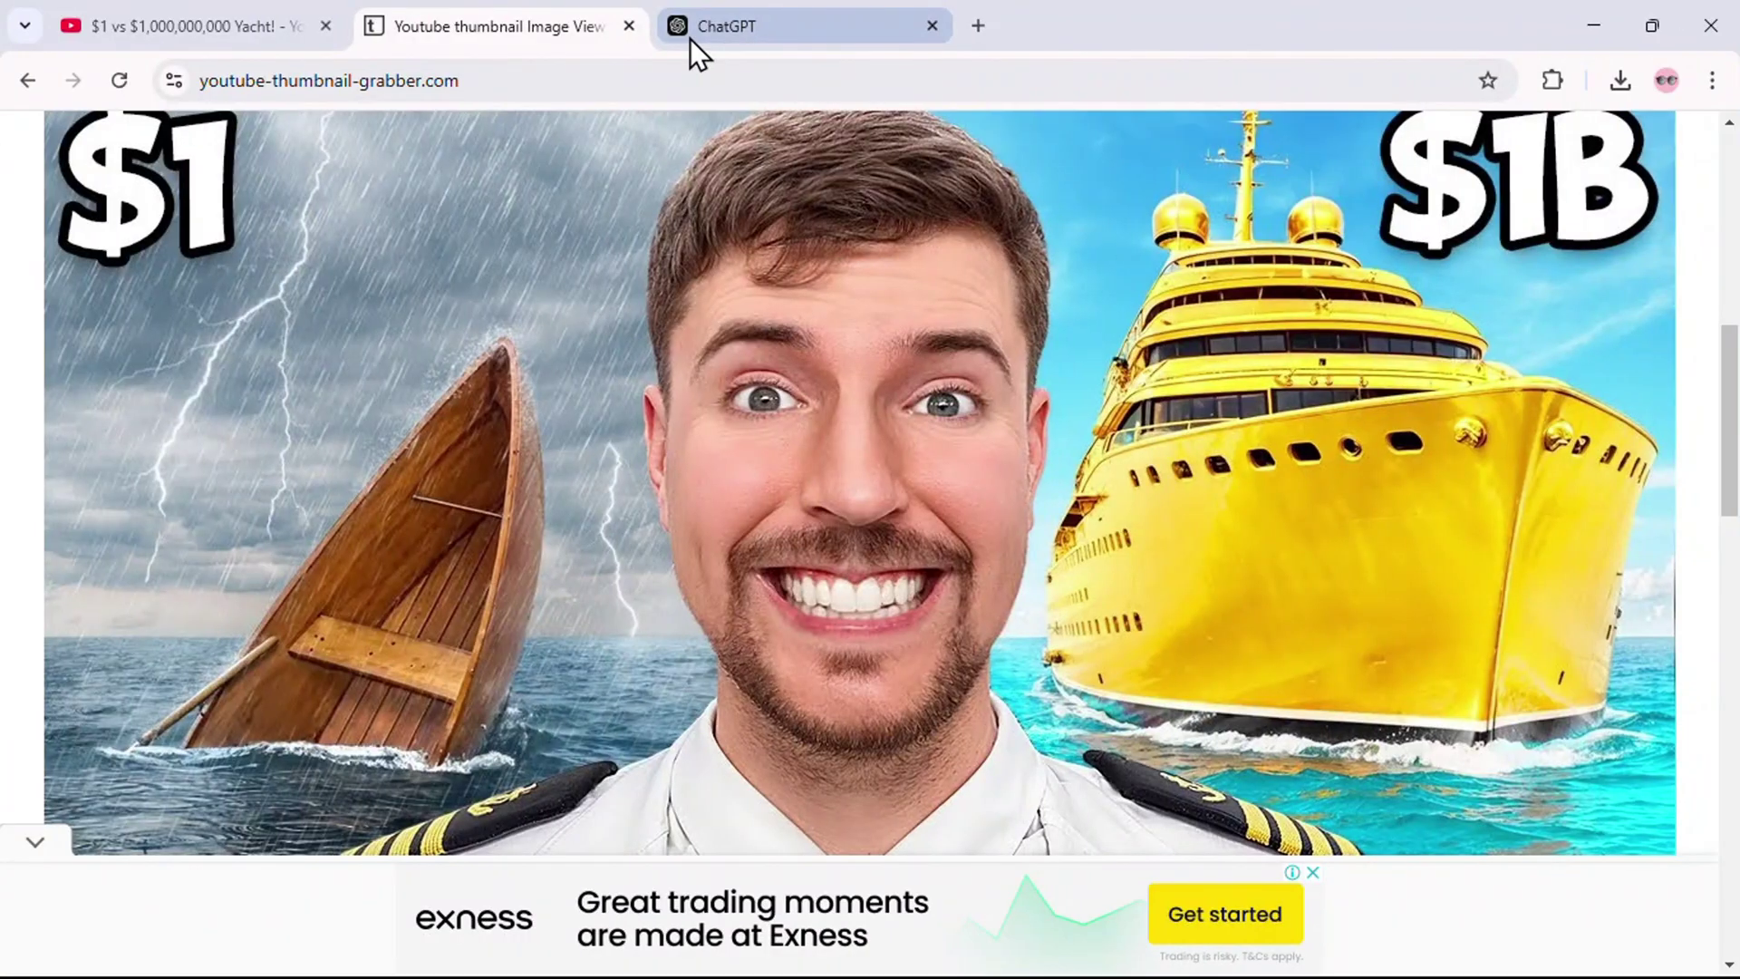
Step: Switch to ChatGPT and attach the downloaded yacht thumbnail from the Downloads folder to a new message
{"action": "left_click", "coordinate": [689, 38]}
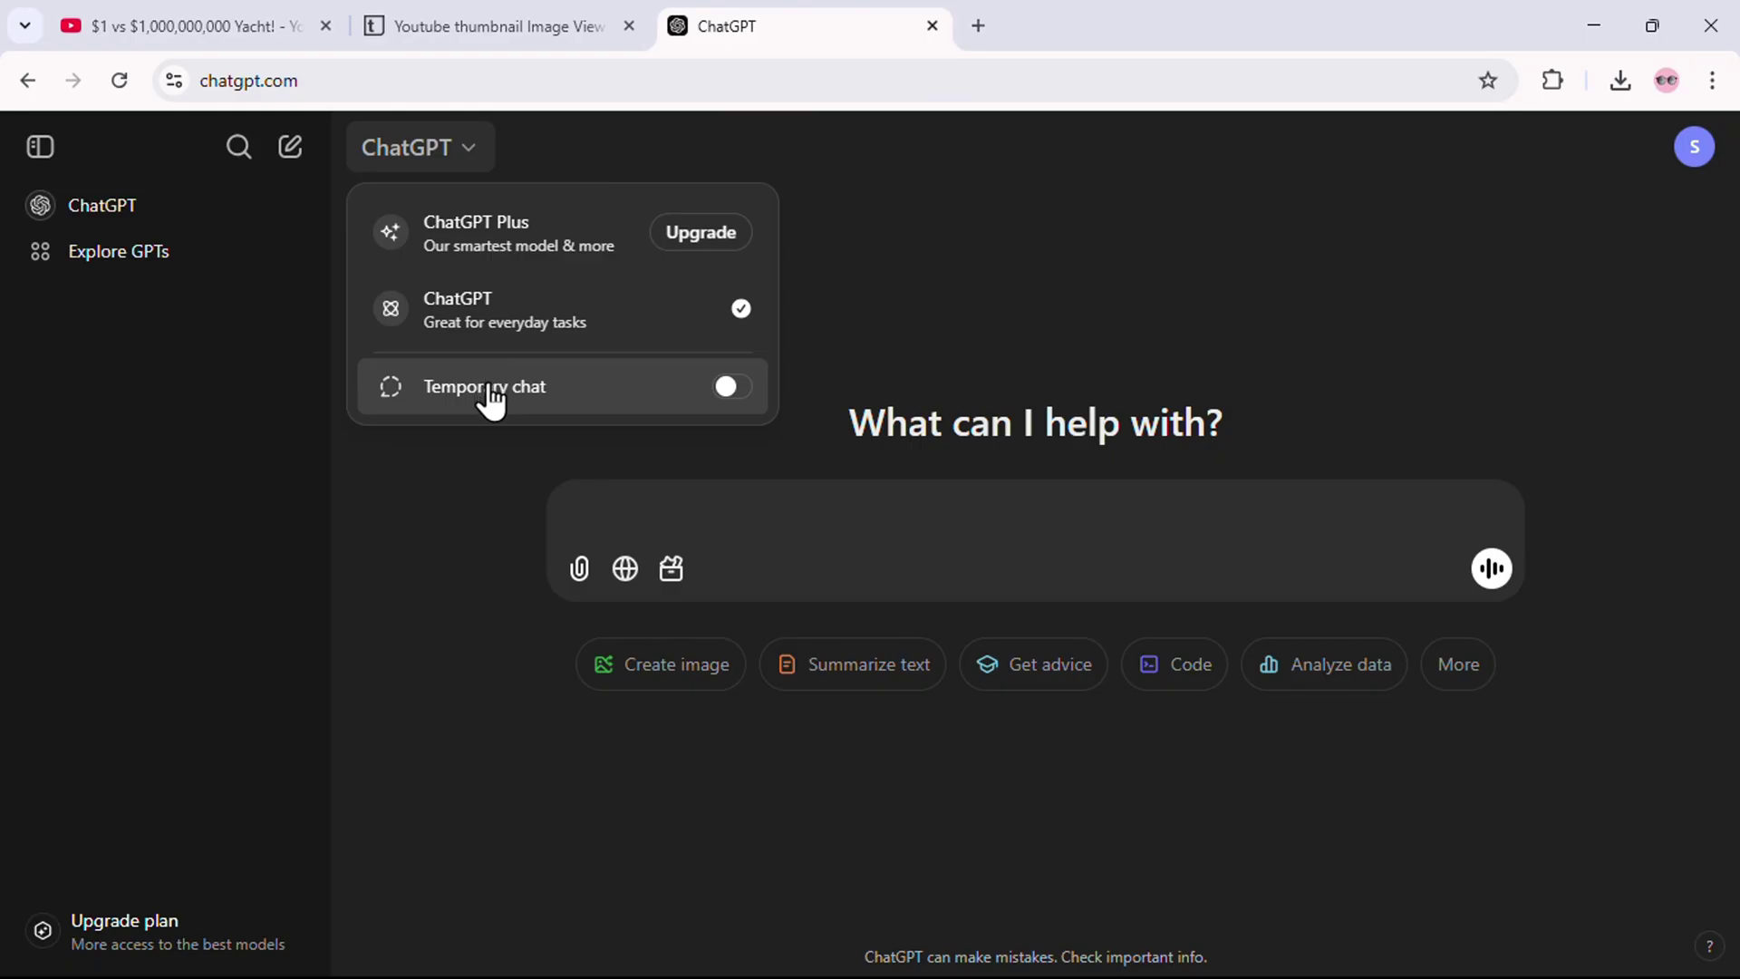
{"action": "left_click", "coordinate": [650, 500]}
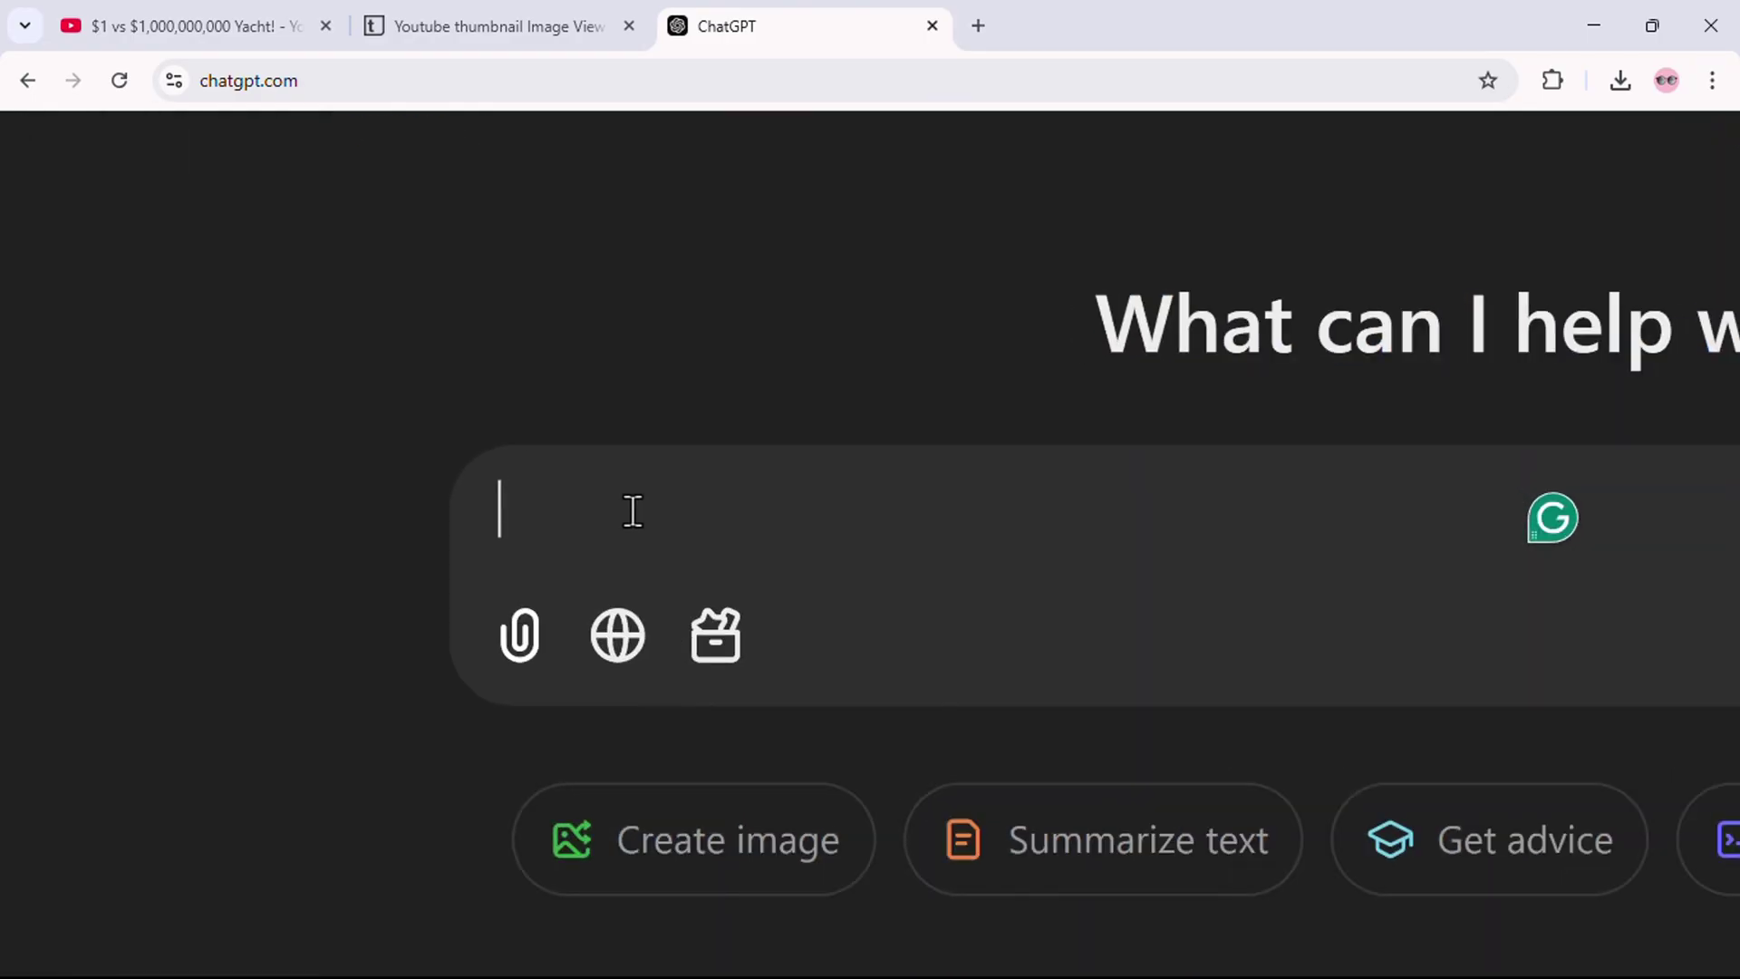
{"action": "left_click", "coordinate": [522, 639]}
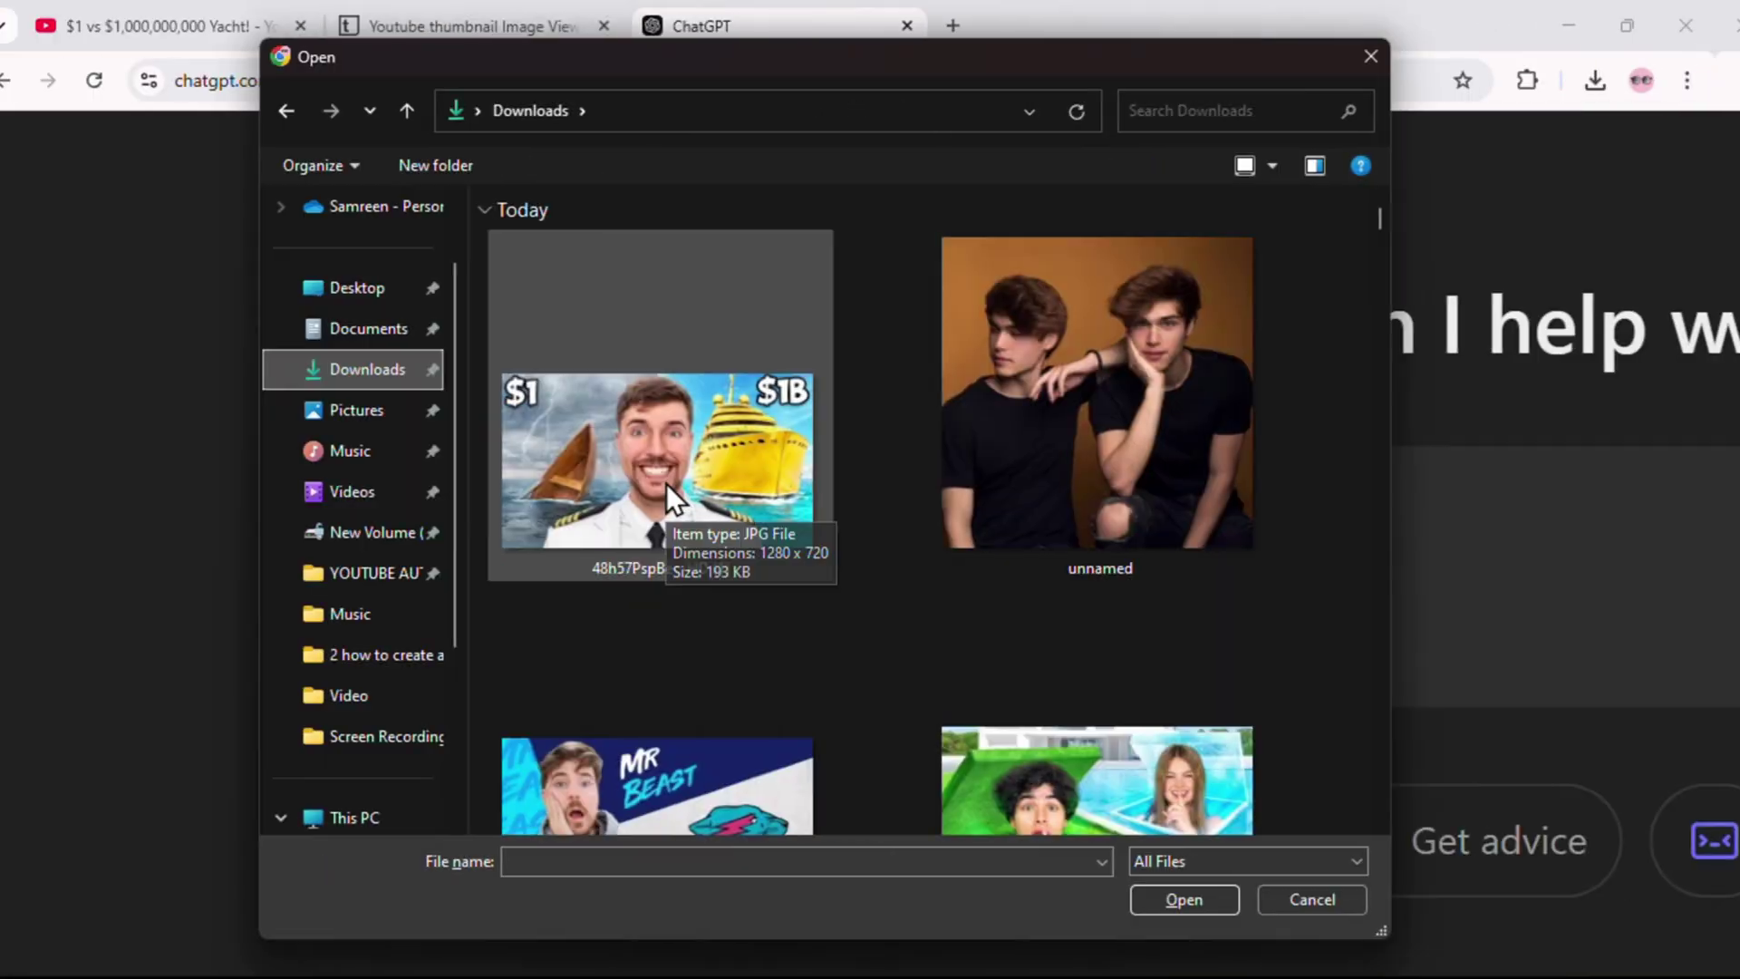
{"action": "double_click", "coordinate": [666, 482]}
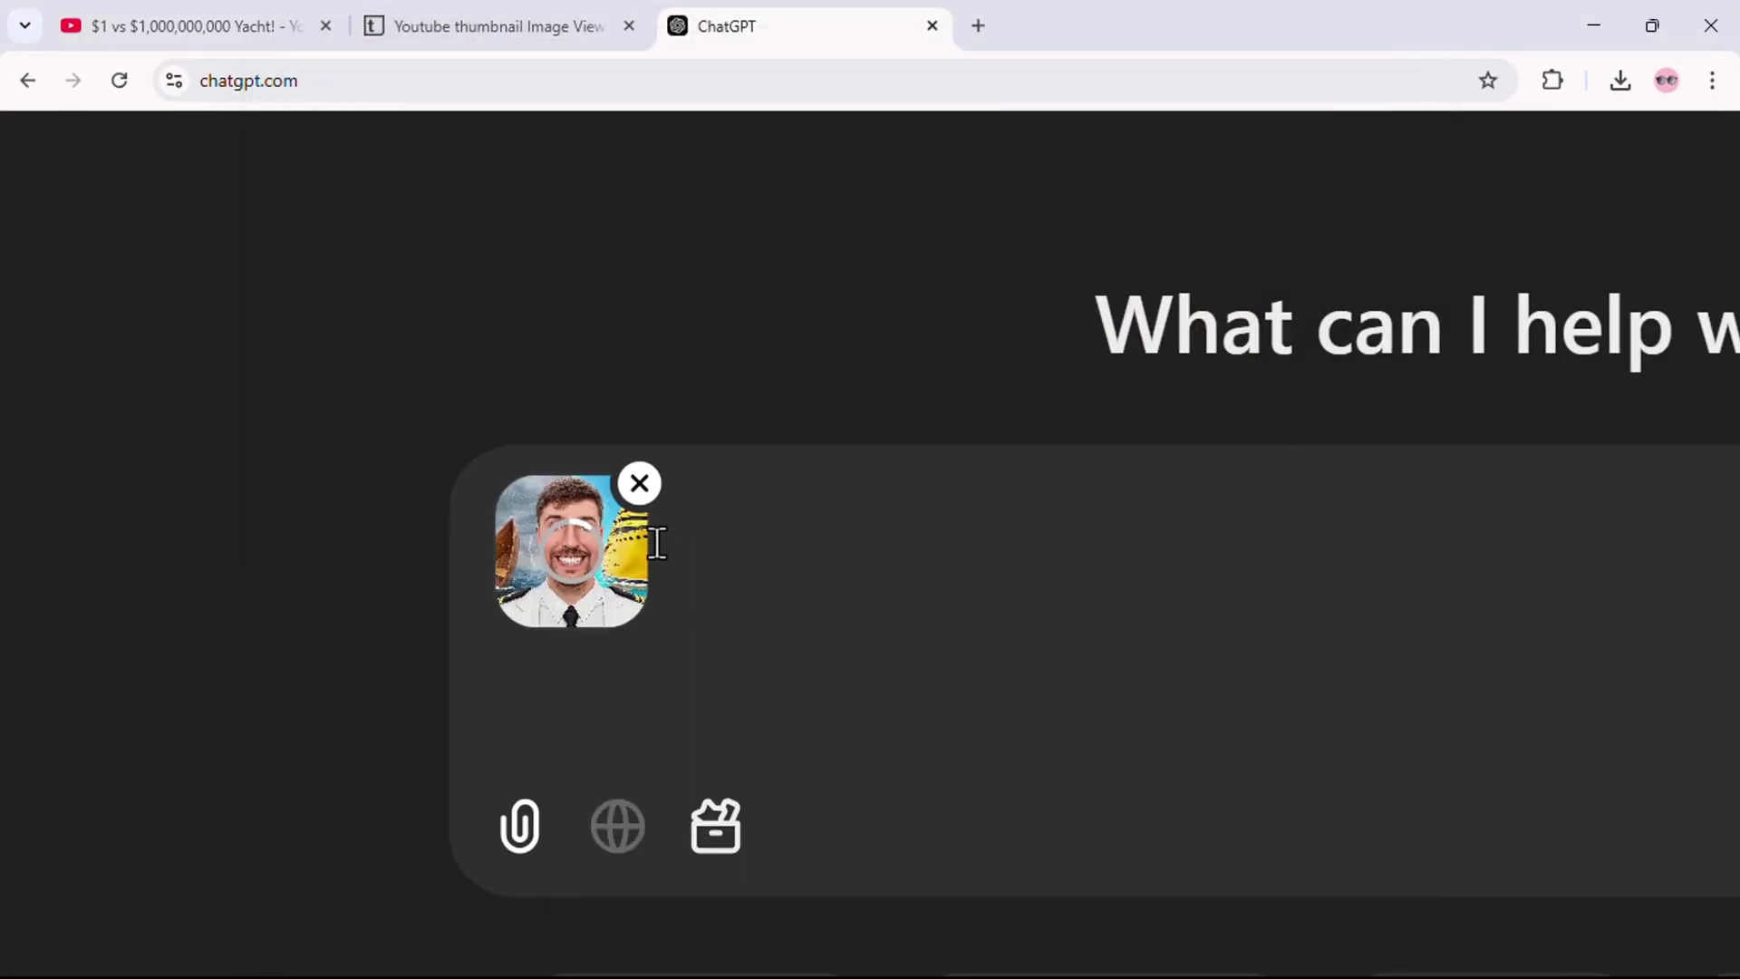
{"action": "scroll", "coordinate": [652, 529], "scroll_direction": "down", "scroll_amount": 5}
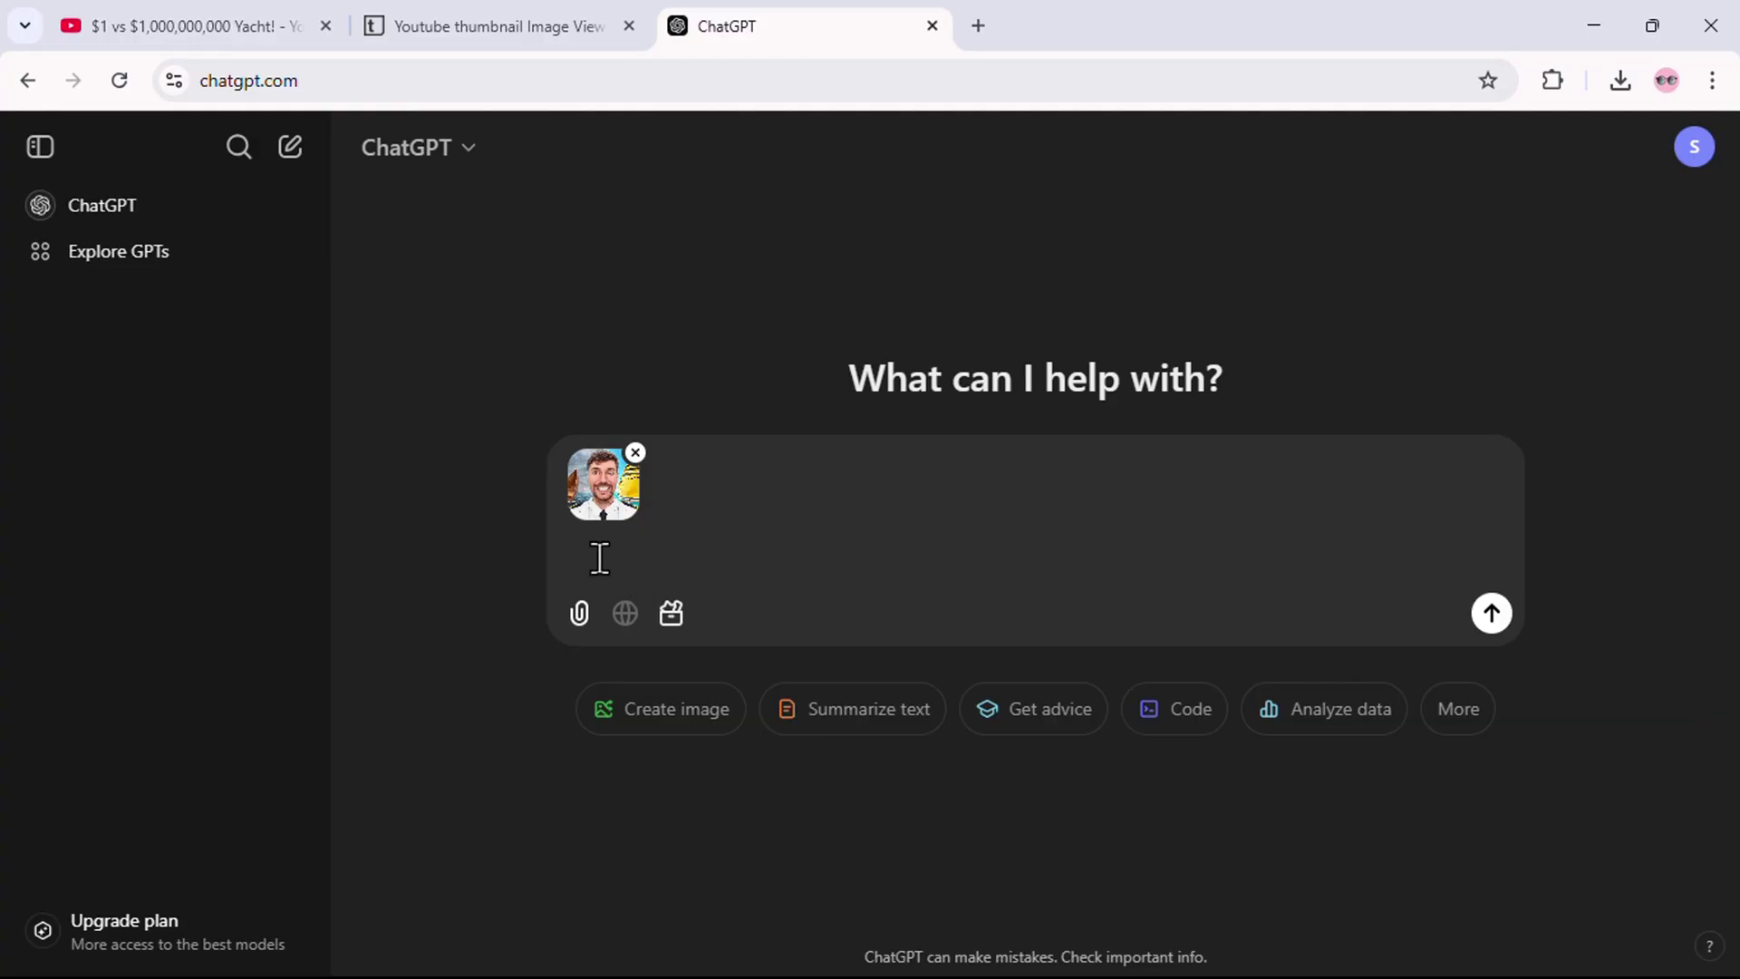
Step: Paste and send the prompt asking to analyze the thumbnail and provide a 100% similar image prompt in a single paragraph
{"action": "right_click", "coordinate": [600, 557]}
{"action": "left_click", "coordinate": [649, 571]}
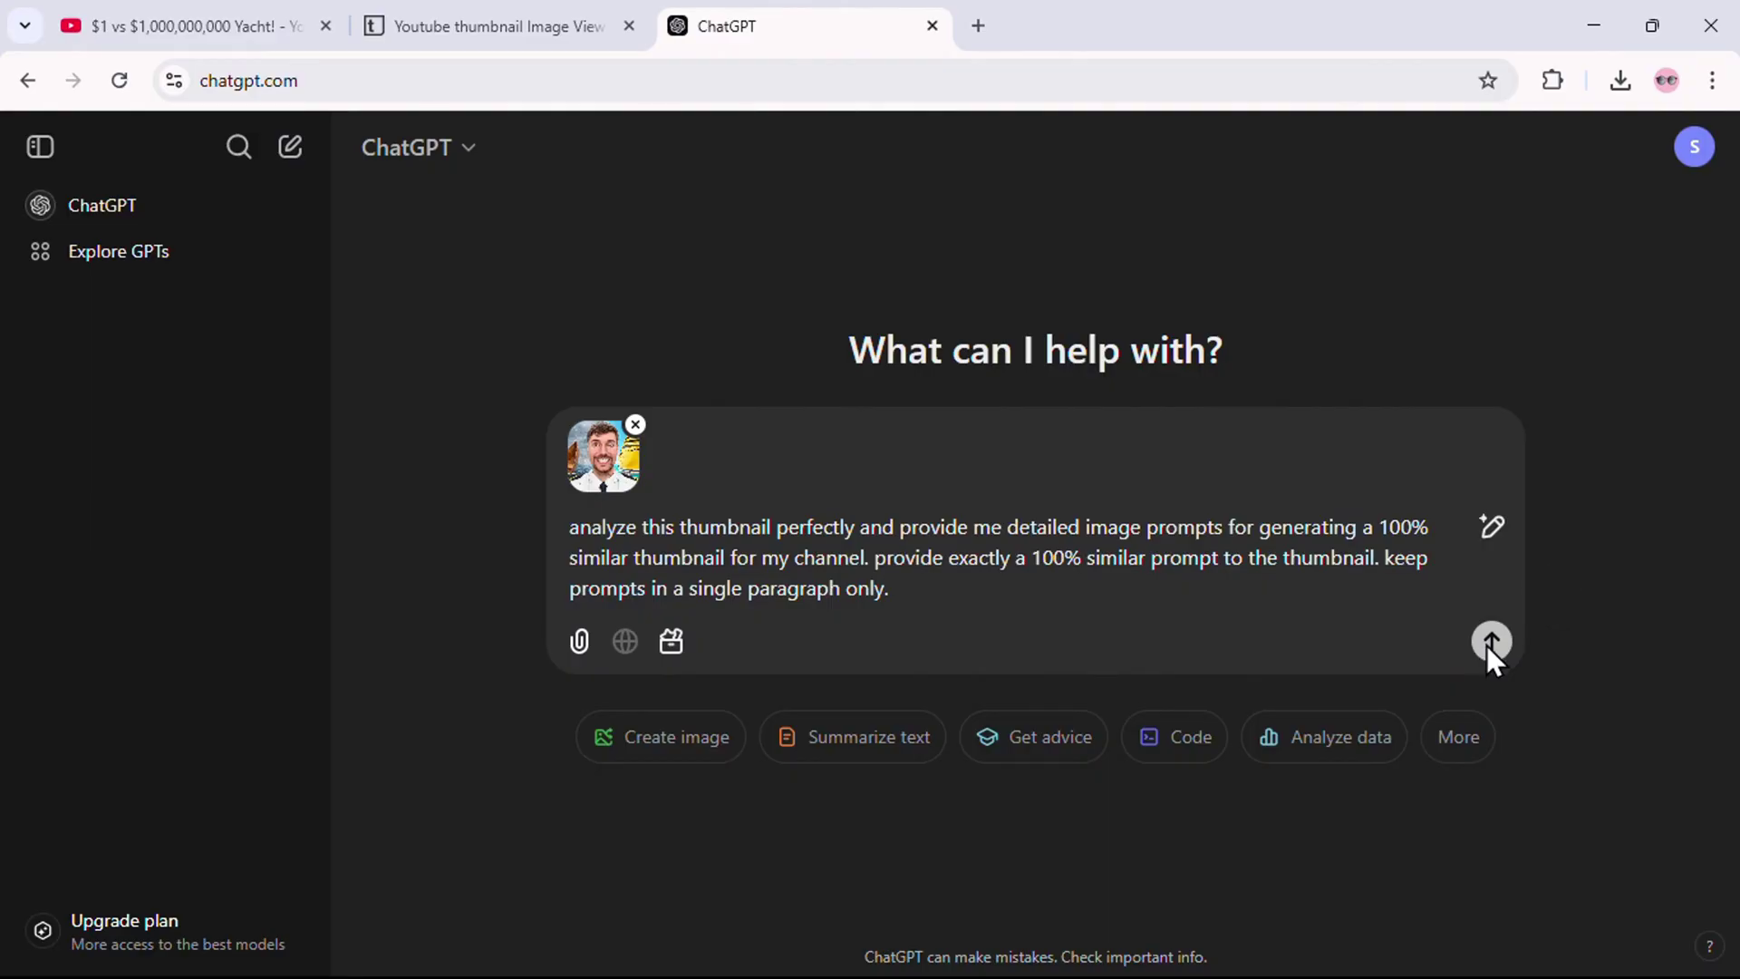
{"action": "left_click", "coordinate": [1491, 642]}
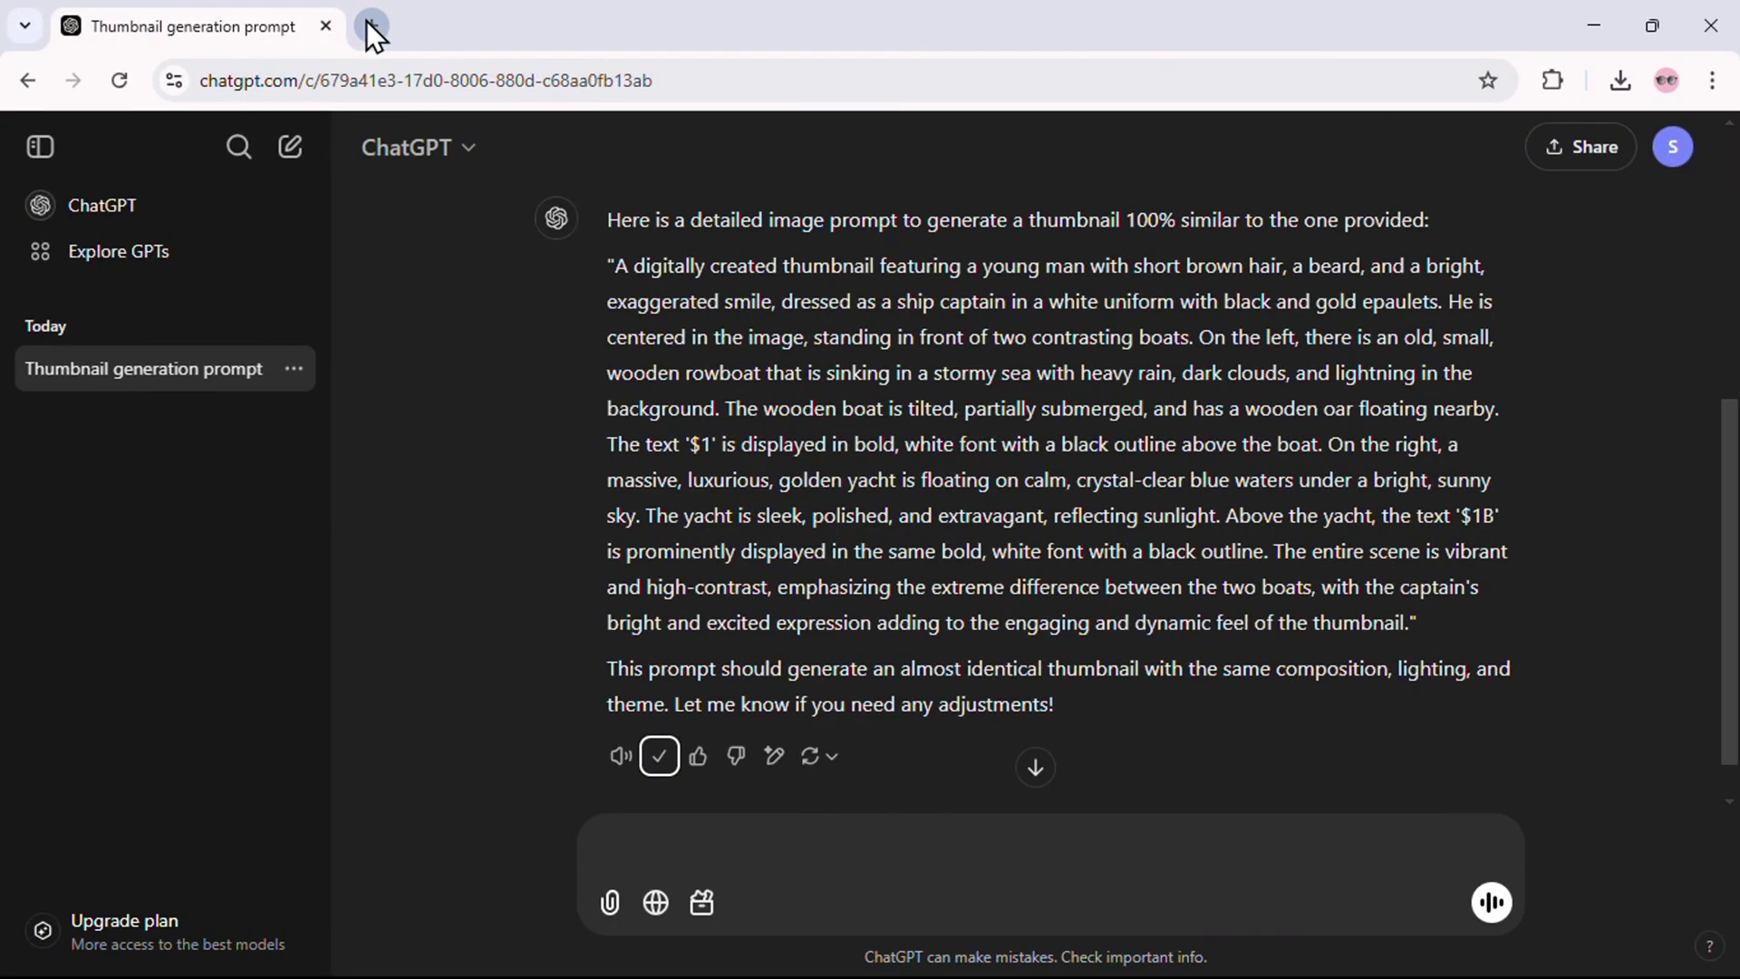
Step: Open ideogram.ai in a new tab and sign in with the existing Google account
{"action": "left_click", "coordinate": [367, 23]}
{"action": "type", "text": "ideogram.ai"}
{"action": "key", "text": "Return"}
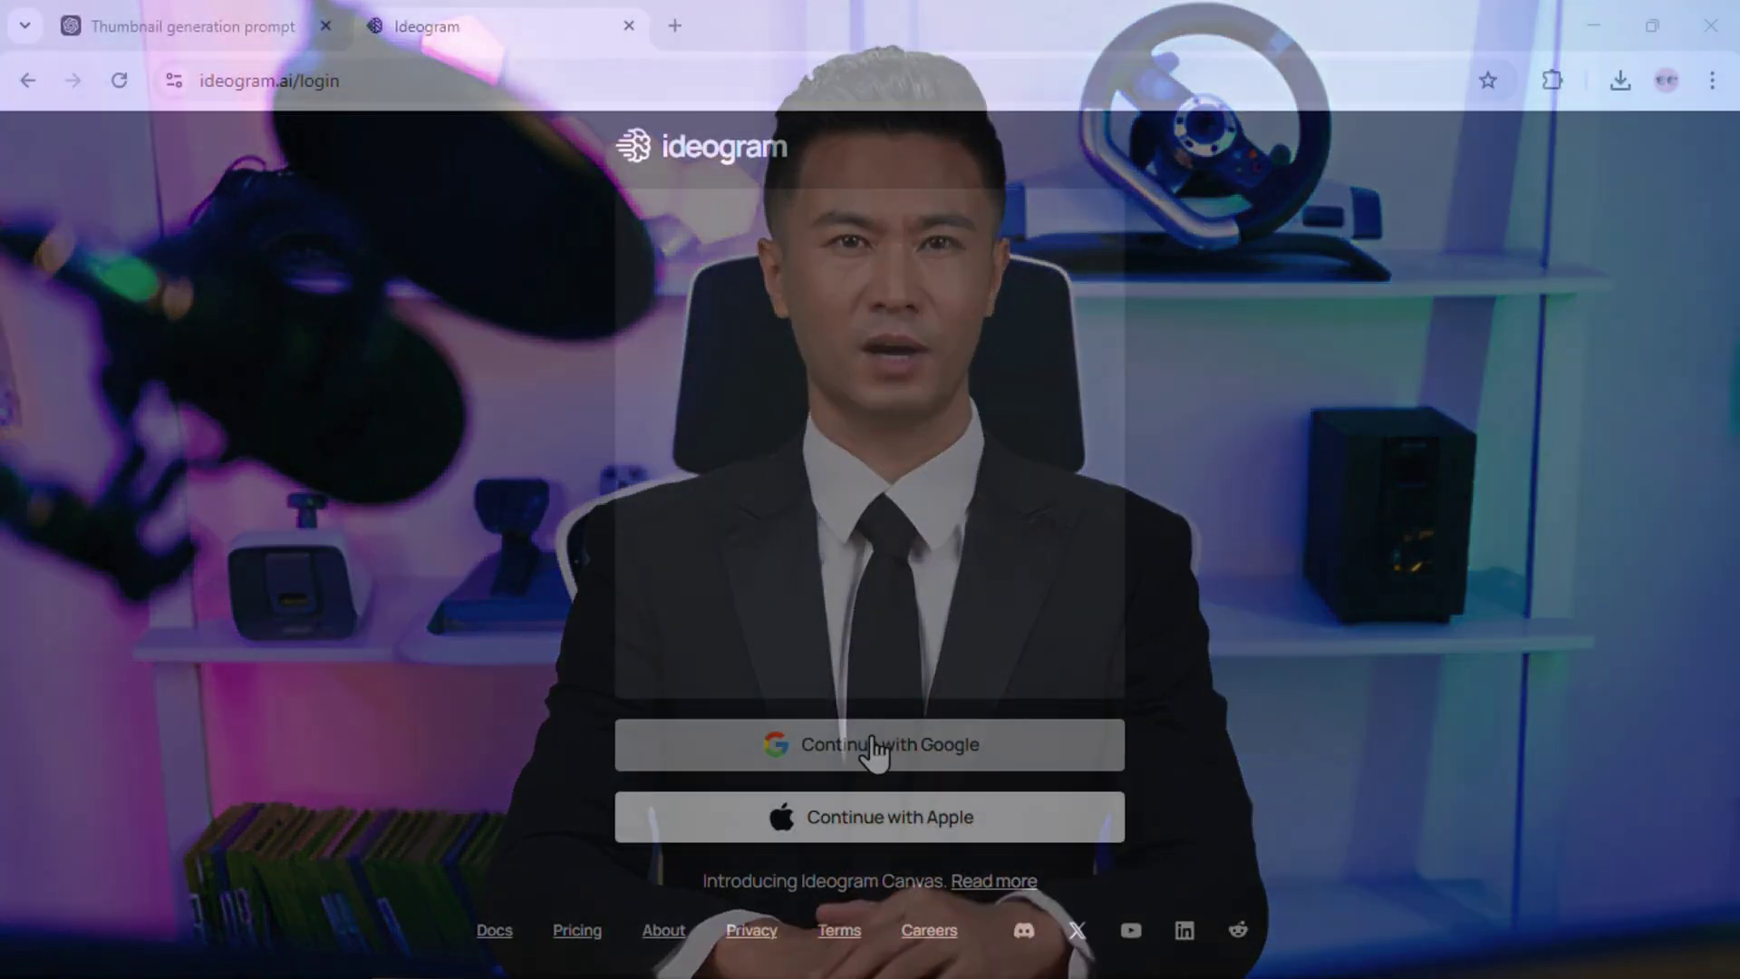
{"action": "left_click", "coordinate": [881, 743]}
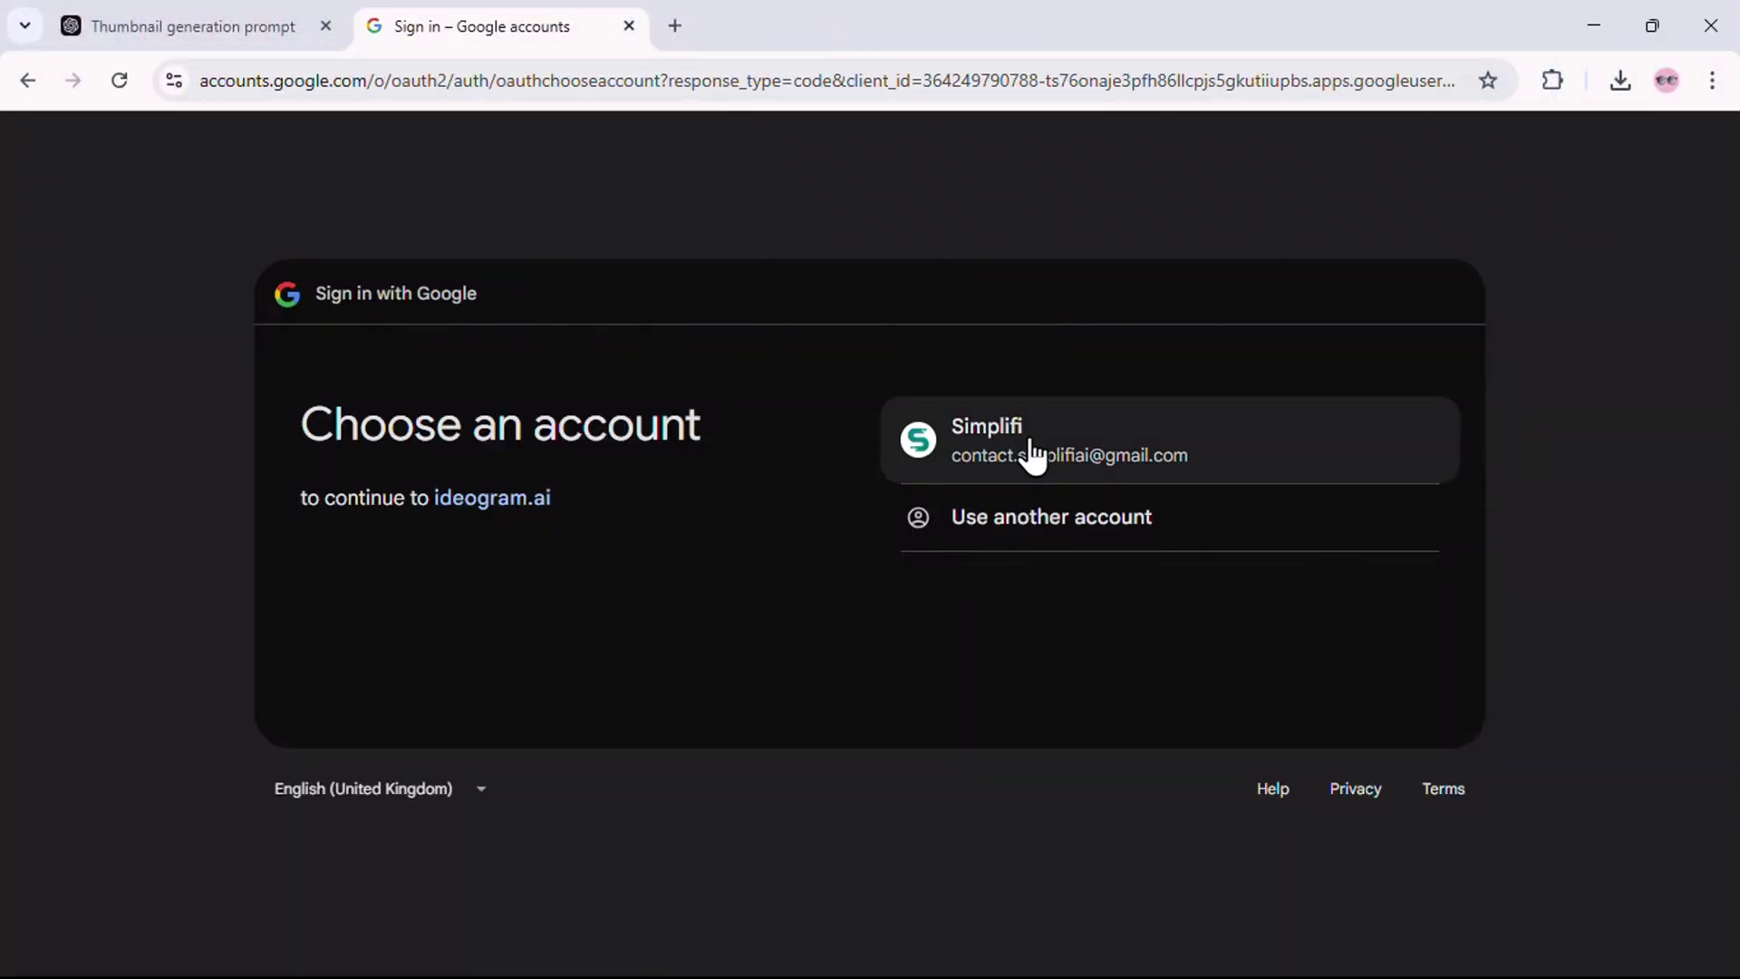
{"action": "left_click", "coordinate": [1029, 452]}
{"action": "left_click", "coordinate": [1312, 680]}
Step: Paste the copied ChatGPT response into Ideogram's image description field
{"action": "scroll", "coordinate": [737, 718], "scroll_direction": "down", "scroll_amount": 10}
{"action": "scroll", "coordinate": [738, 719], "scroll_direction": "up", "scroll_amount": 10}
{"action": "left_click", "coordinate": [377, 303]}
{"action": "right_click", "coordinate": [380, 314]}
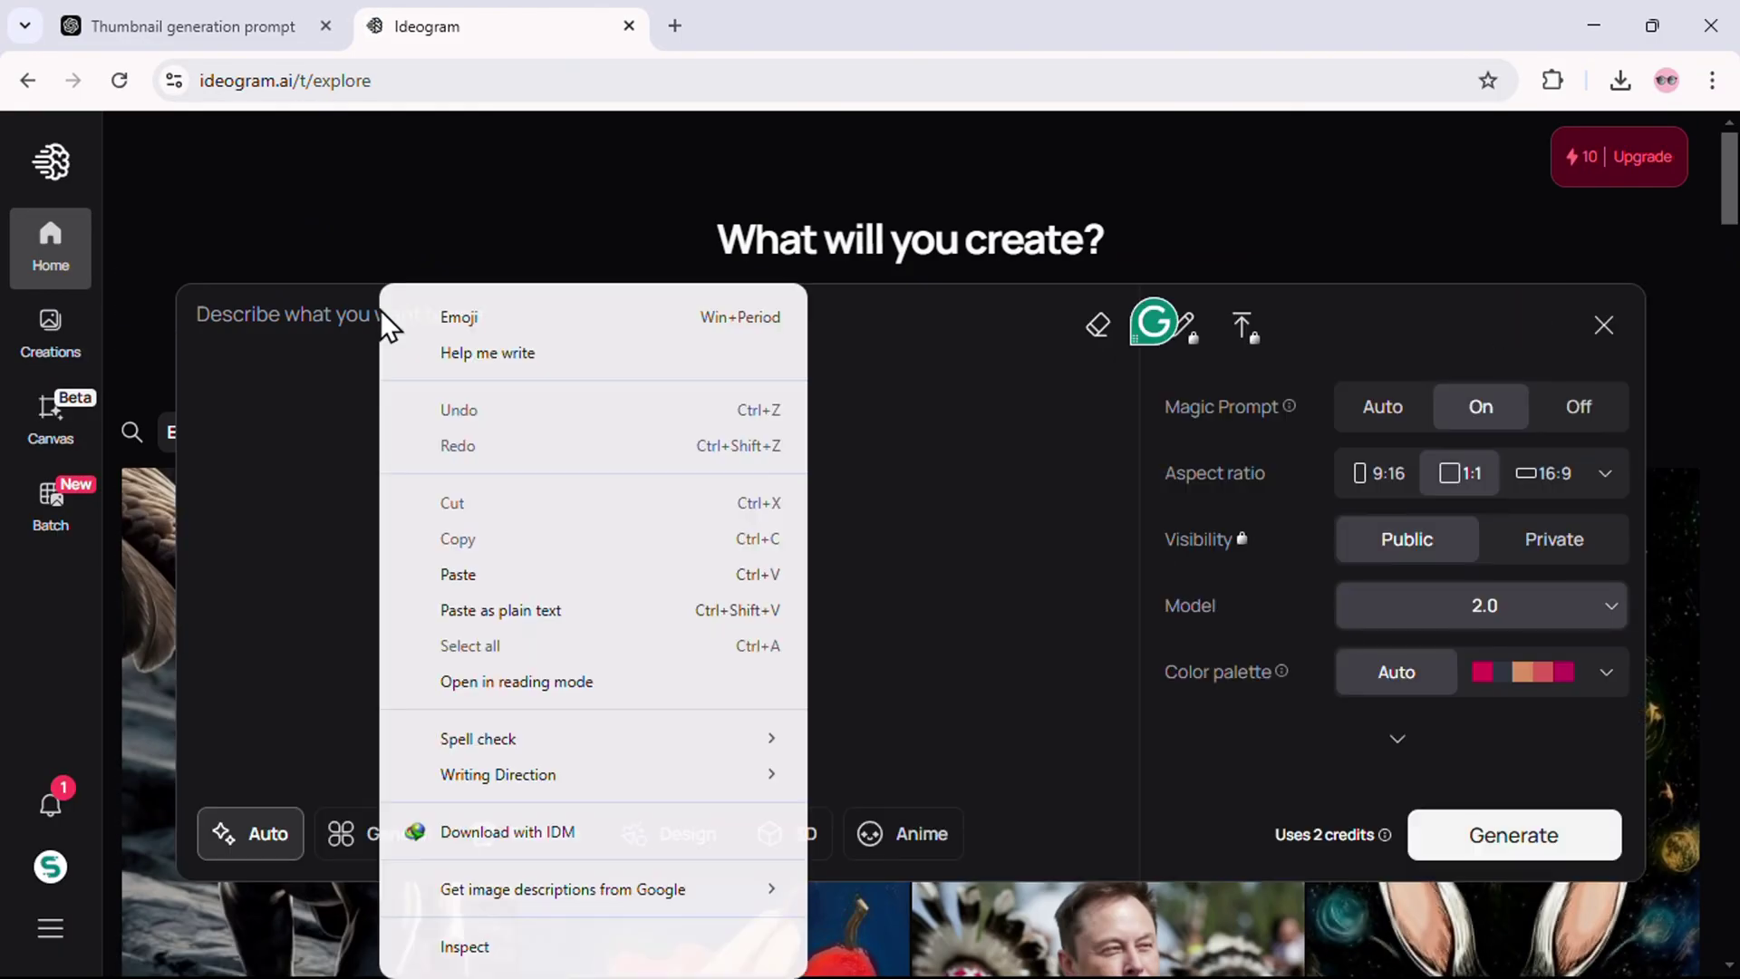
{"action": "left_click", "coordinate": [471, 575]}
Step: Delete the introductory sentence, the closing remarks and the surrounding quotation marks from the pasted prompt
{"action": "scroll", "coordinate": [471, 574], "scroll_direction": "up", "scroll_amount": 2}
{"action": "left_click_drag", "start_coordinate": [198, 372], "coordinate": [179, 293]}
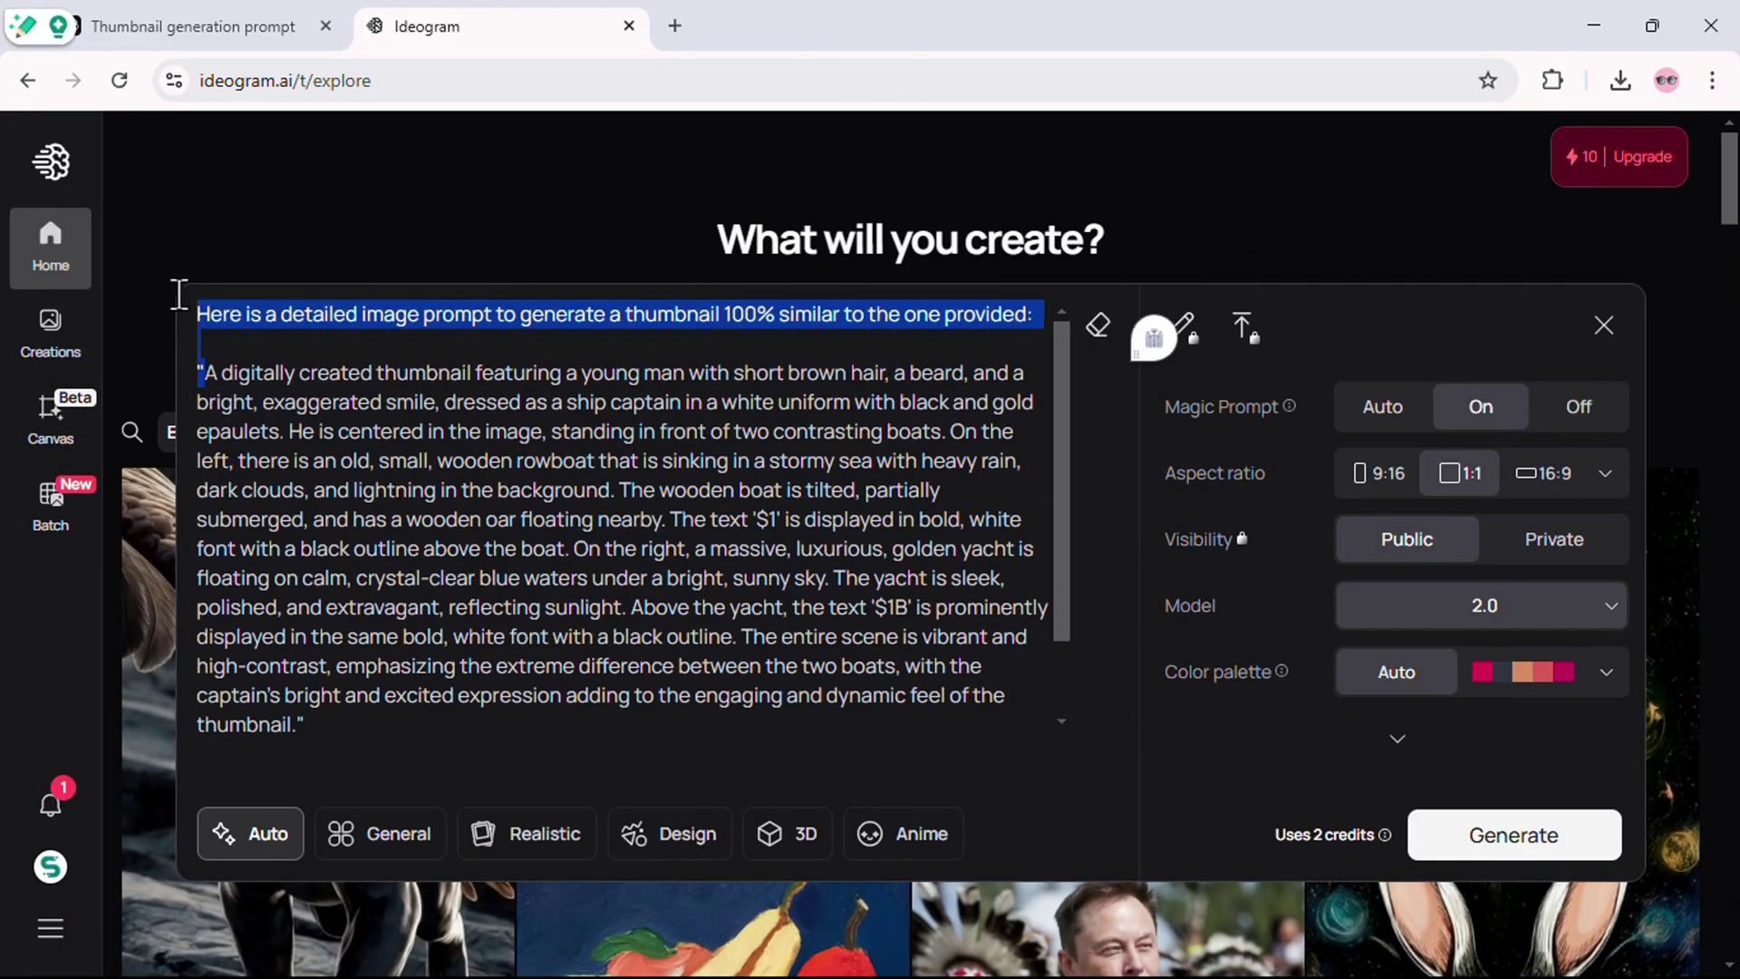
{"action": "key", "text": "BackSpace"}
{"action": "left_click_drag", "start_coordinate": [1032, 730], "coordinate": [299, 622]}
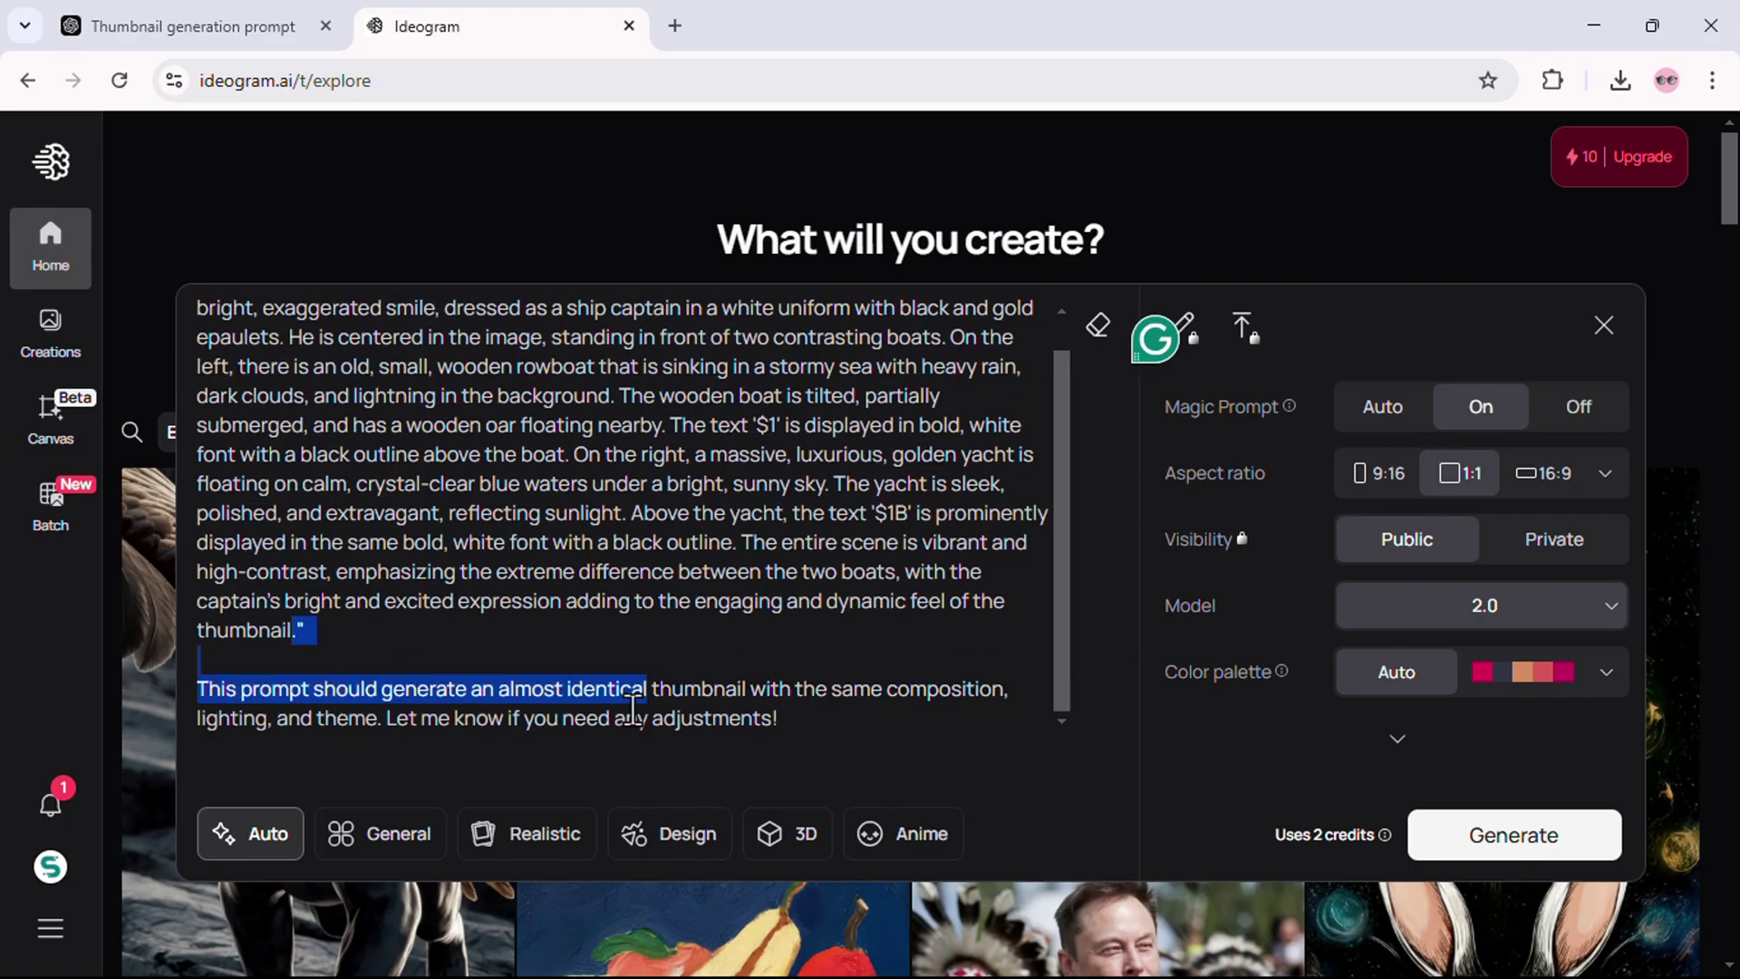
{"action": "key", "text": "BackSpace"}
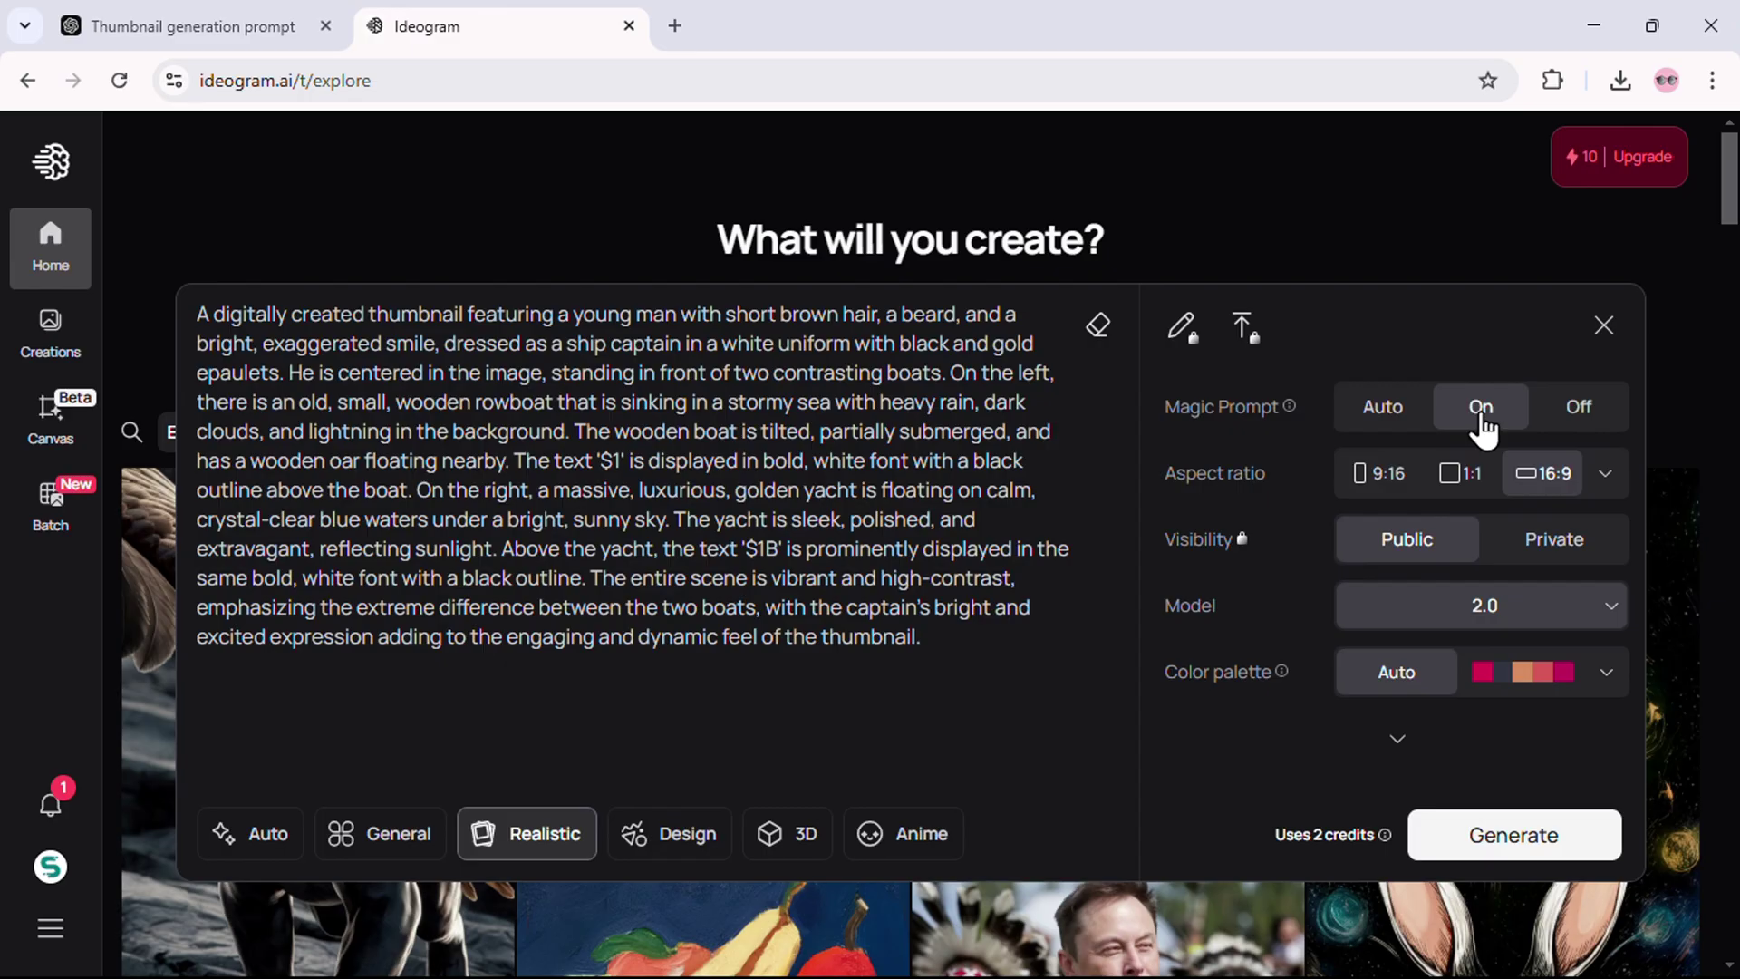
Step: Generate images from the prompt, open the results and browse the variations, ending on the third one
{"action": "left_click", "coordinate": [1515, 838]}
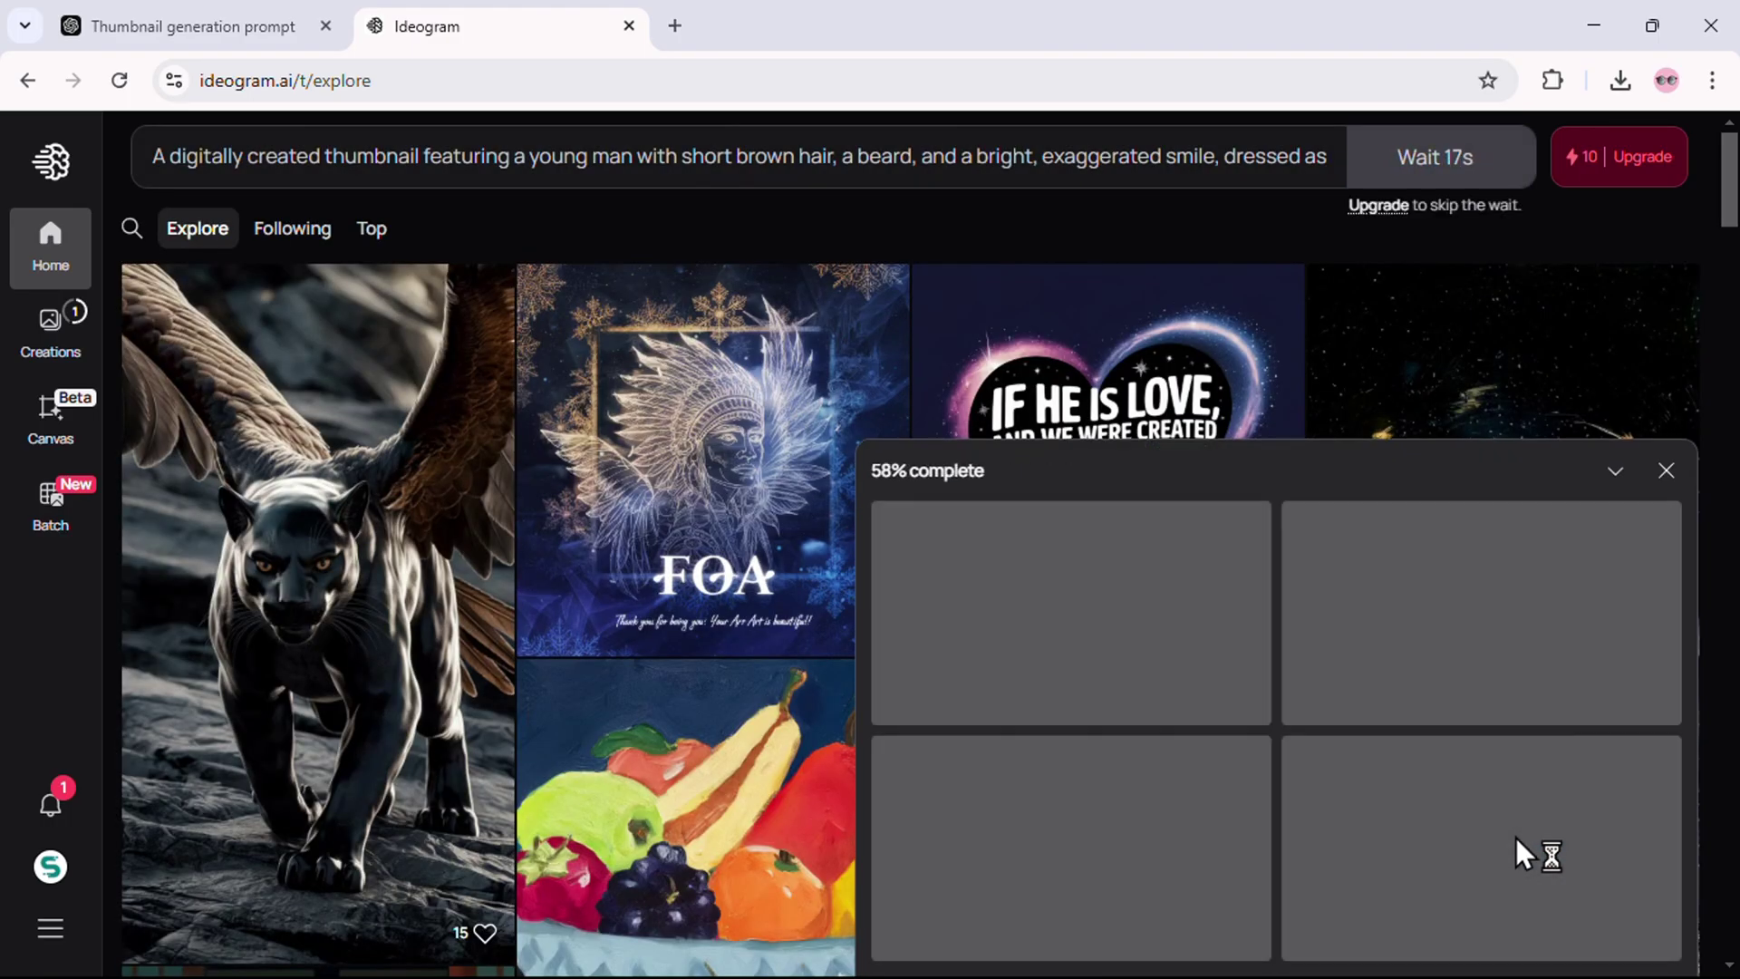
{"action": "left_click", "coordinate": [1531, 624]}
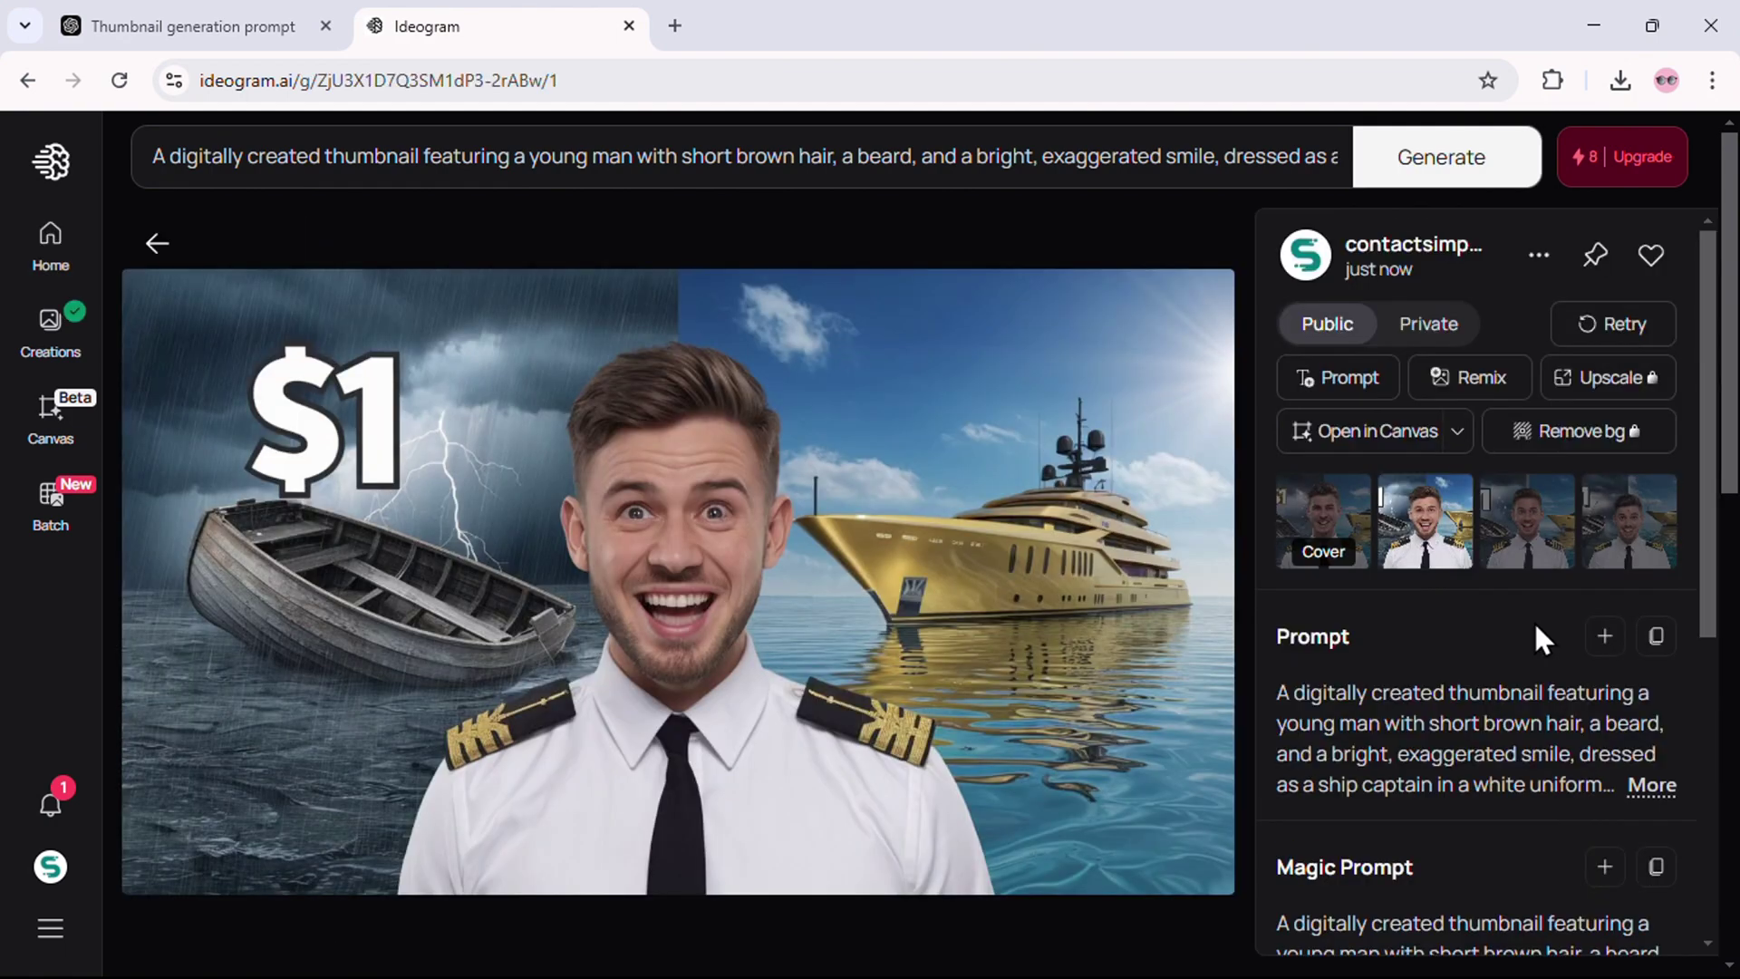
{"action": "key", "text": "Right"}
{"action": "key", "text": "Right"}
{"action": "key", "text": "Right"}
{"action": "key", "text": "Right"}
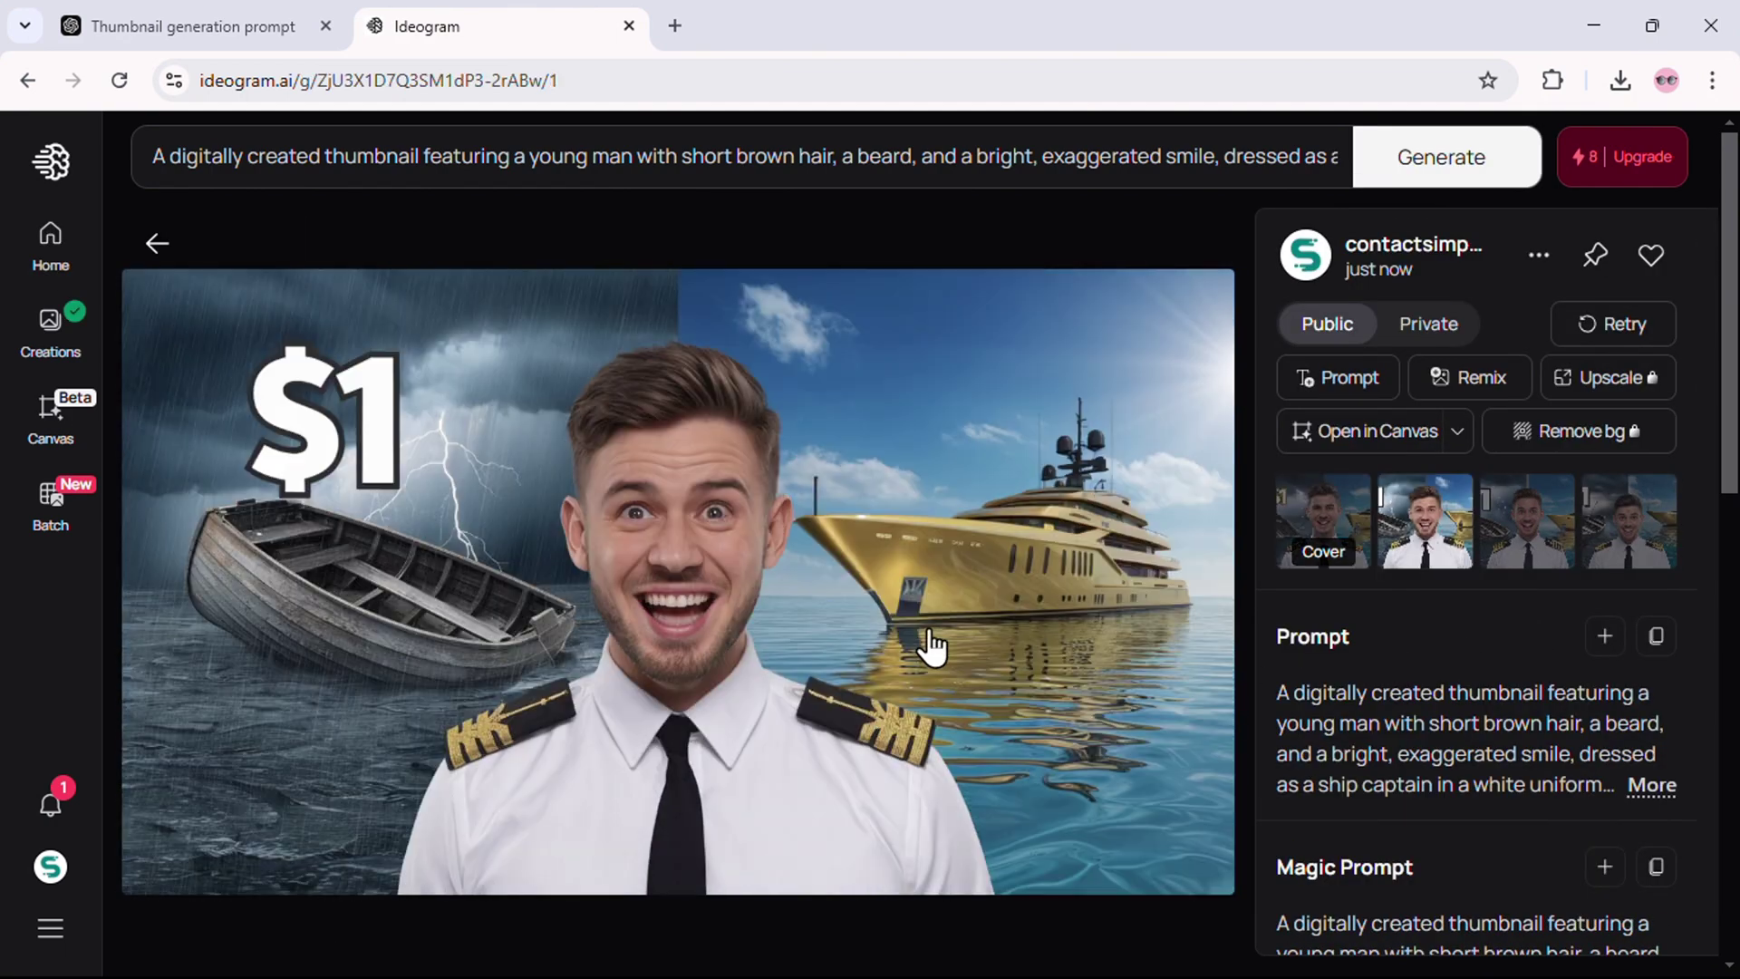
{"action": "key", "text": "Right"}
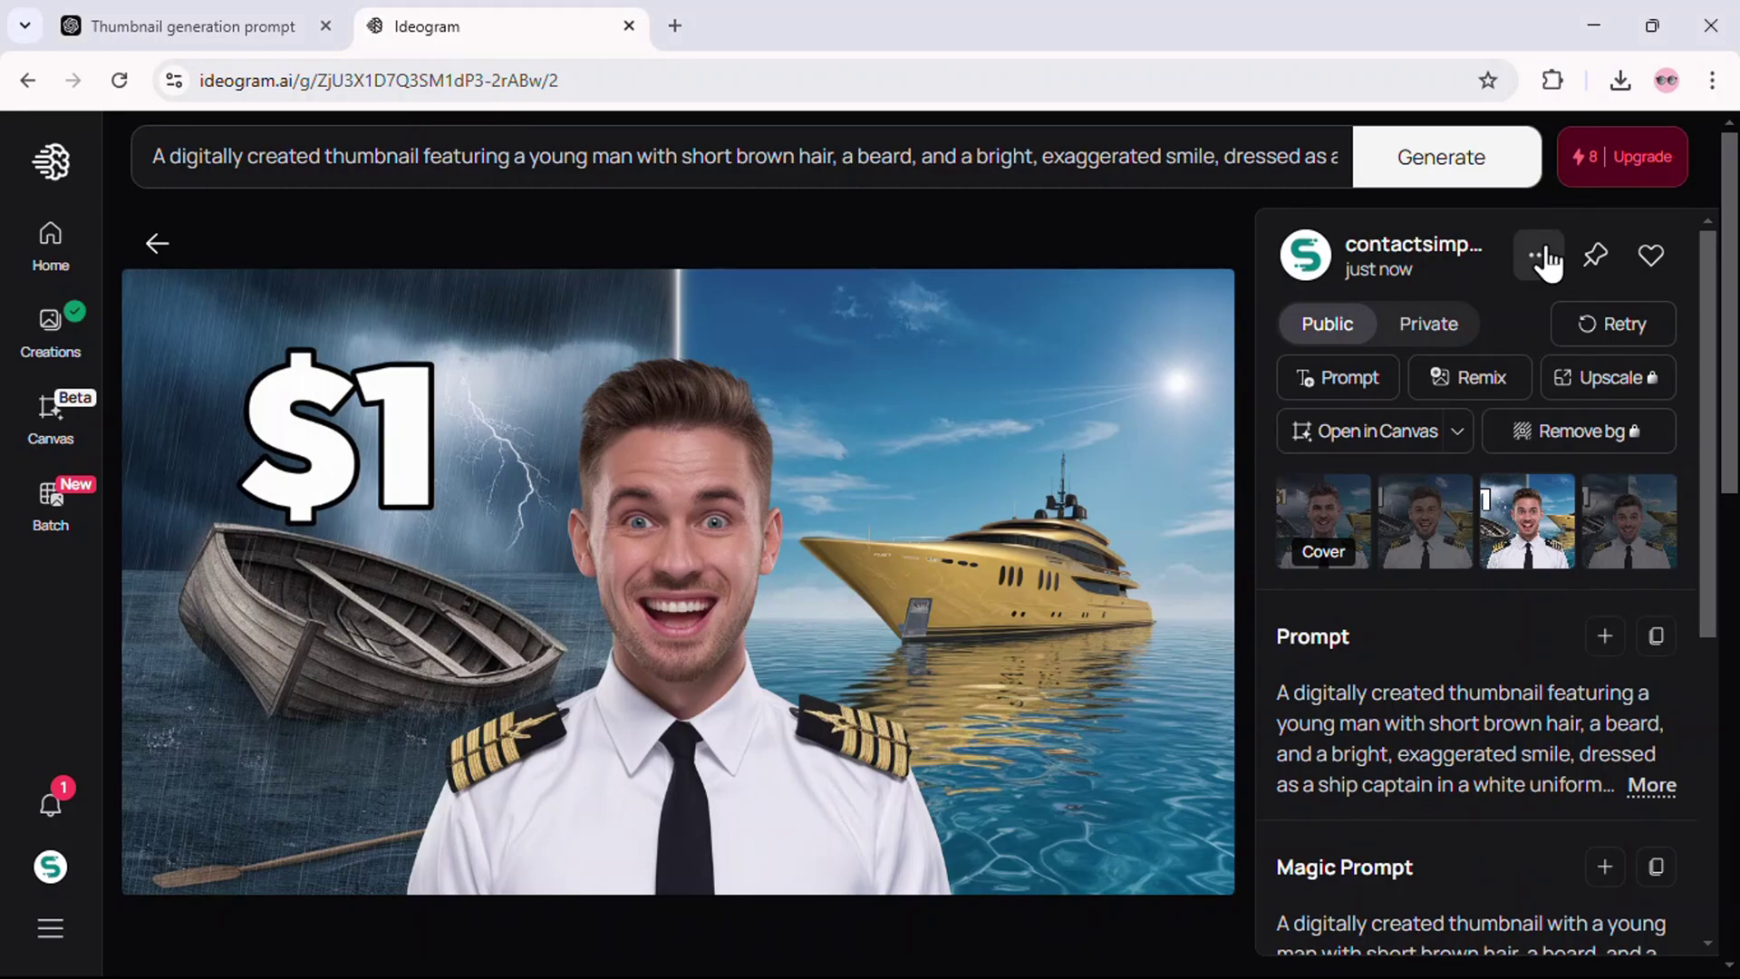
Step: Download the third generated image as JPEG (70% quality)
{"action": "left_click", "coordinate": [1540, 250]}
{"action": "mouse_move", "coordinate": [1323, 826]}
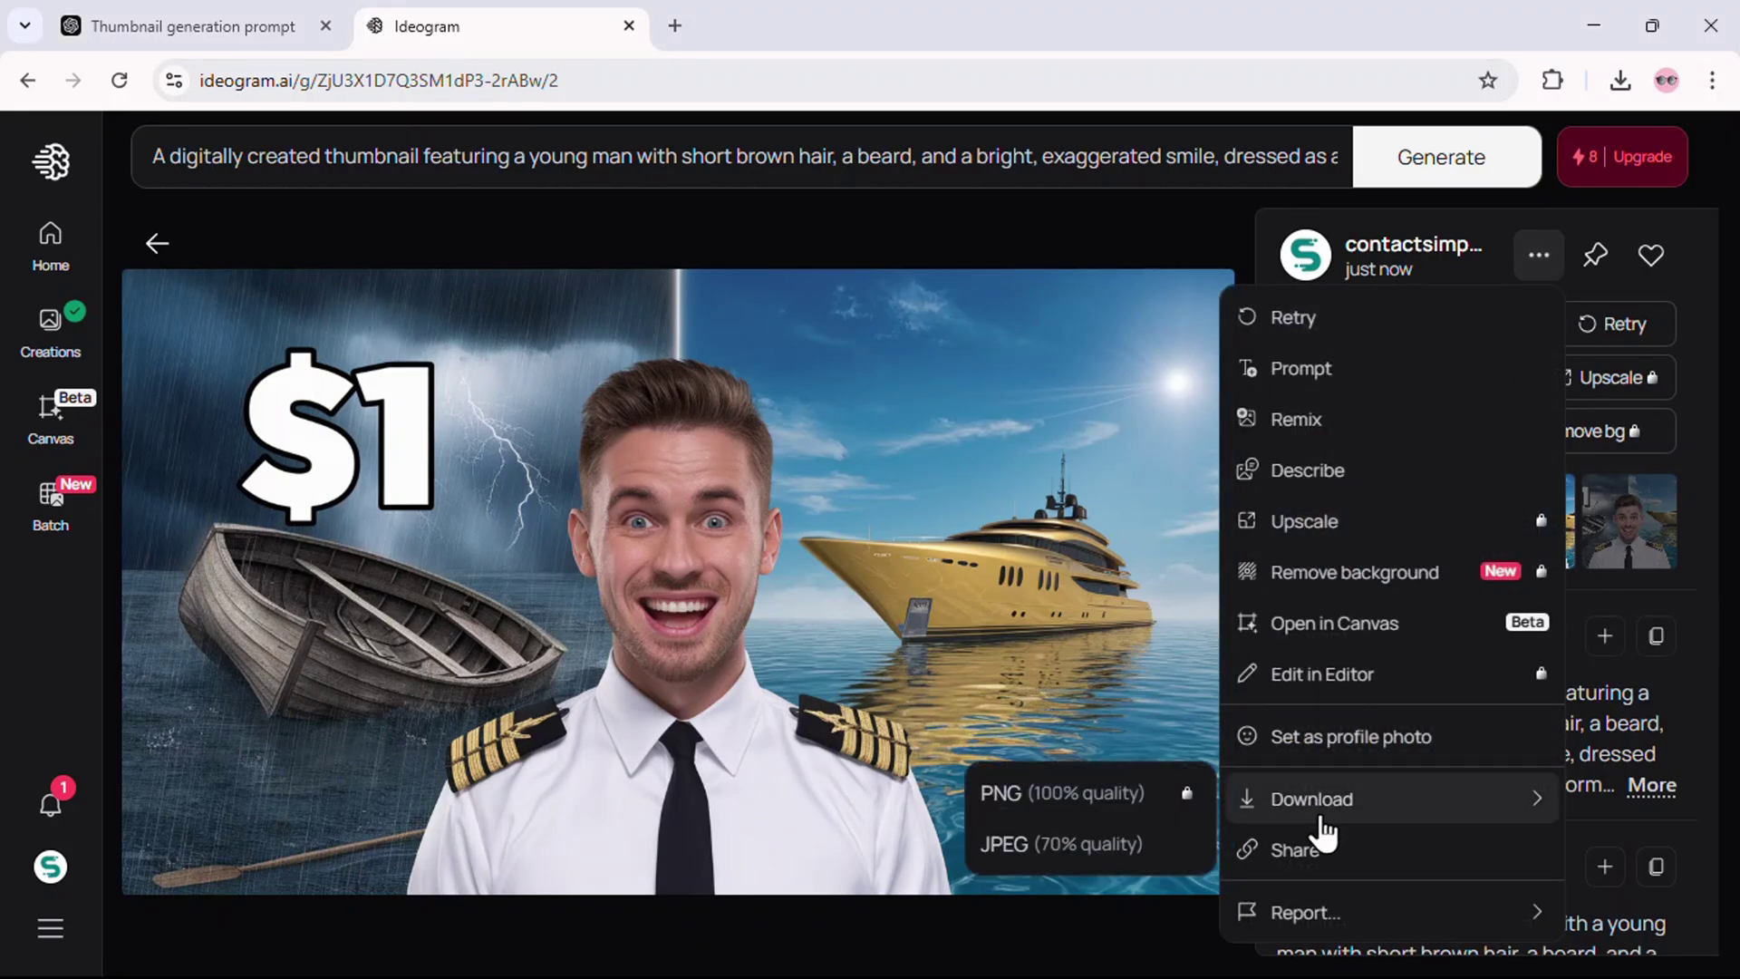
{"action": "left_click", "coordinate": [1073, 844]}
Step: Open the downloaded image in the photo viewer, examine the man's face close up, and close the viewer
{"action": "left_click", "coordinate": [1412, 141]}
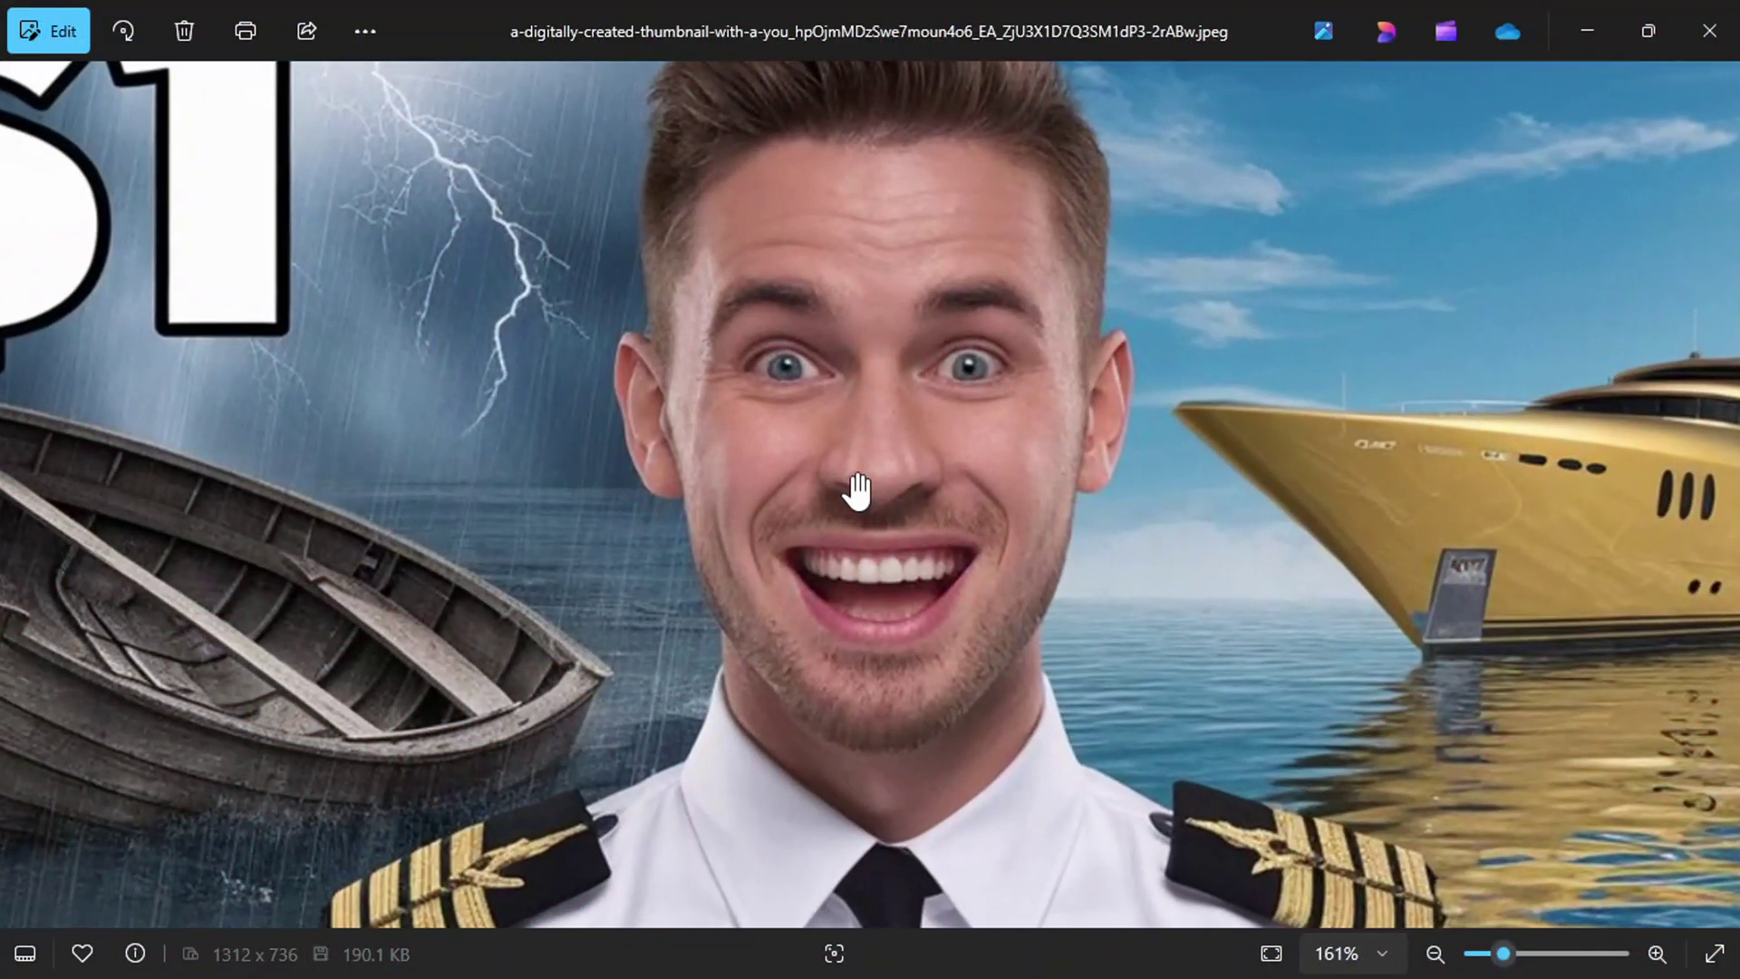
{"action": "scroll", "coordinate": [852, 493], "scroll_direction": "up", "scroll_amount": 4}
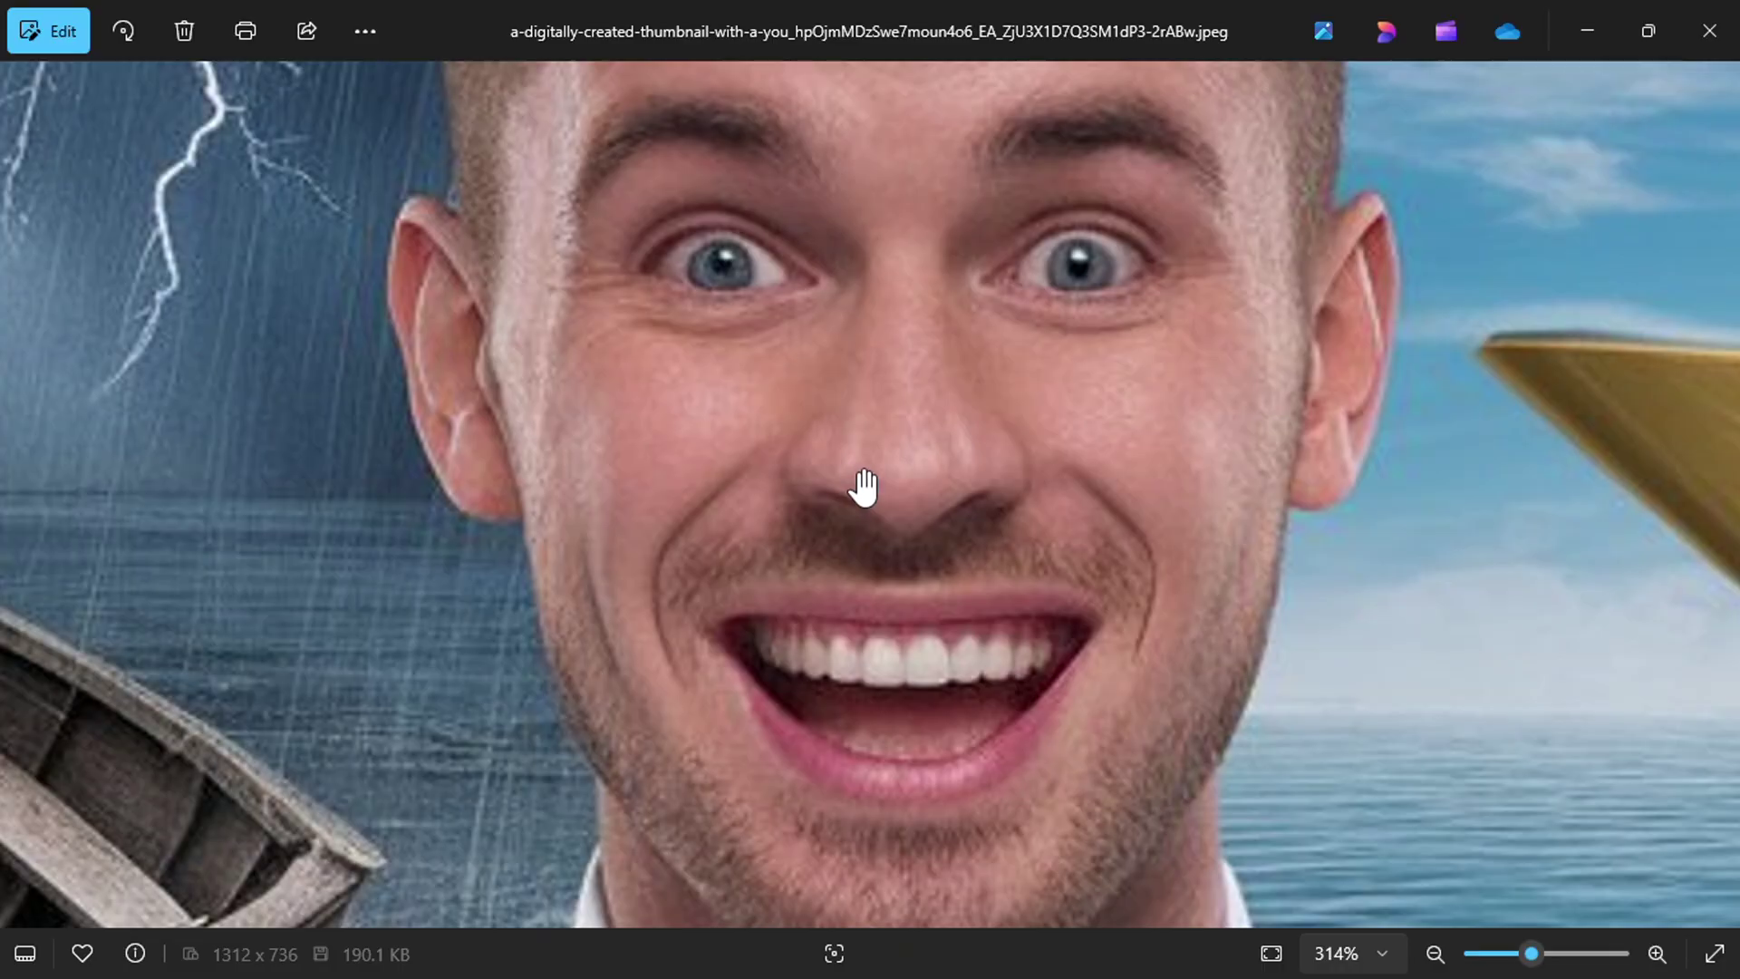
{"action": "scroll", "coordinate": [861, 493], "scroll_direction": "down", "scroll_amount": 4}
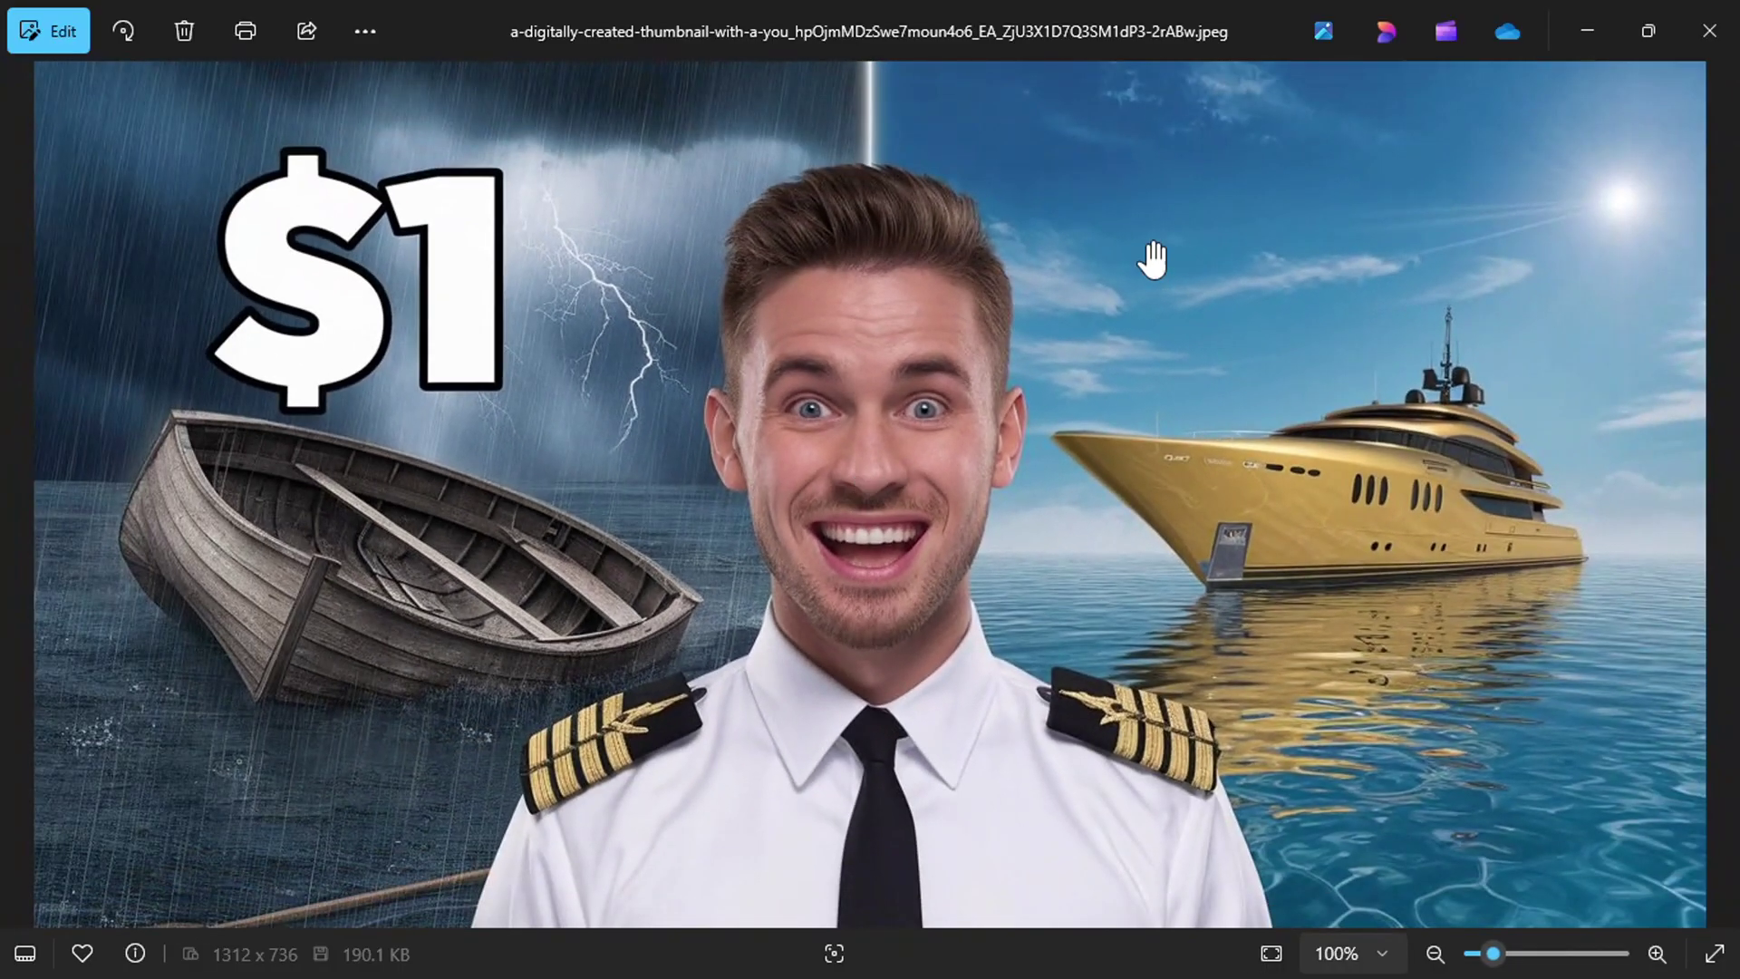
{"action": "left_click", "coordinate": [1693, 20]}
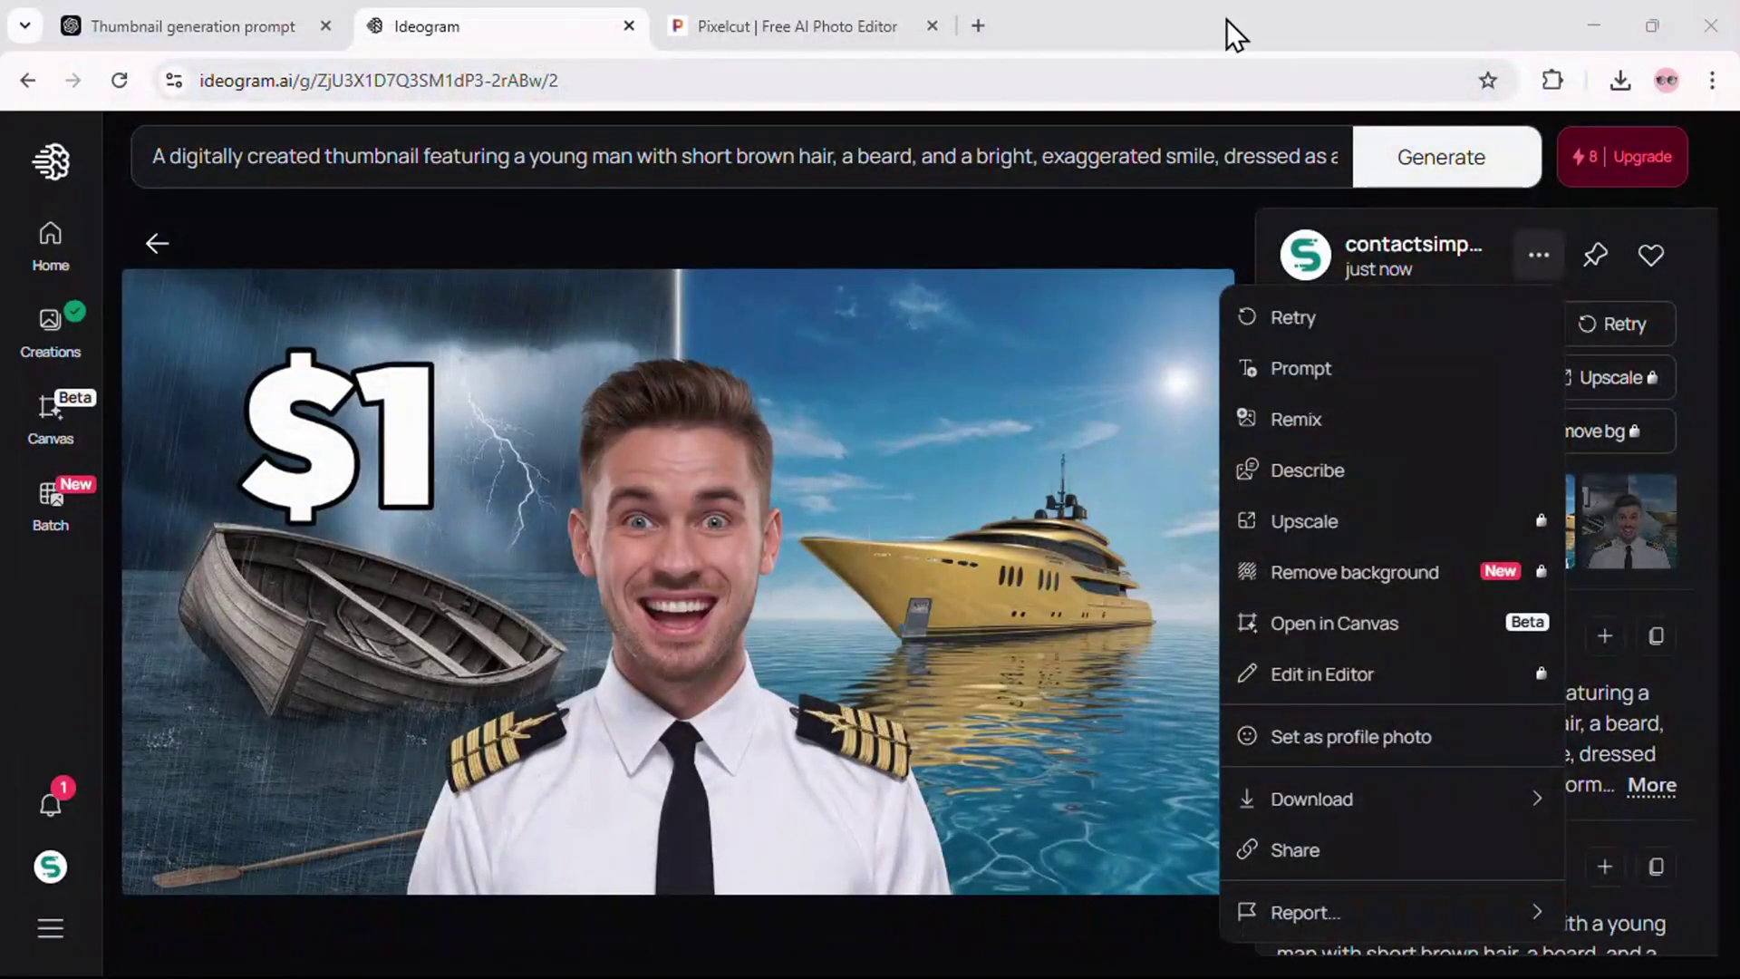
Step: Switch to Pixelcut and upload the downloaded Ideogram image to its Image Upscaler
{"action": "left_click", "coordinate": [668, 25]}
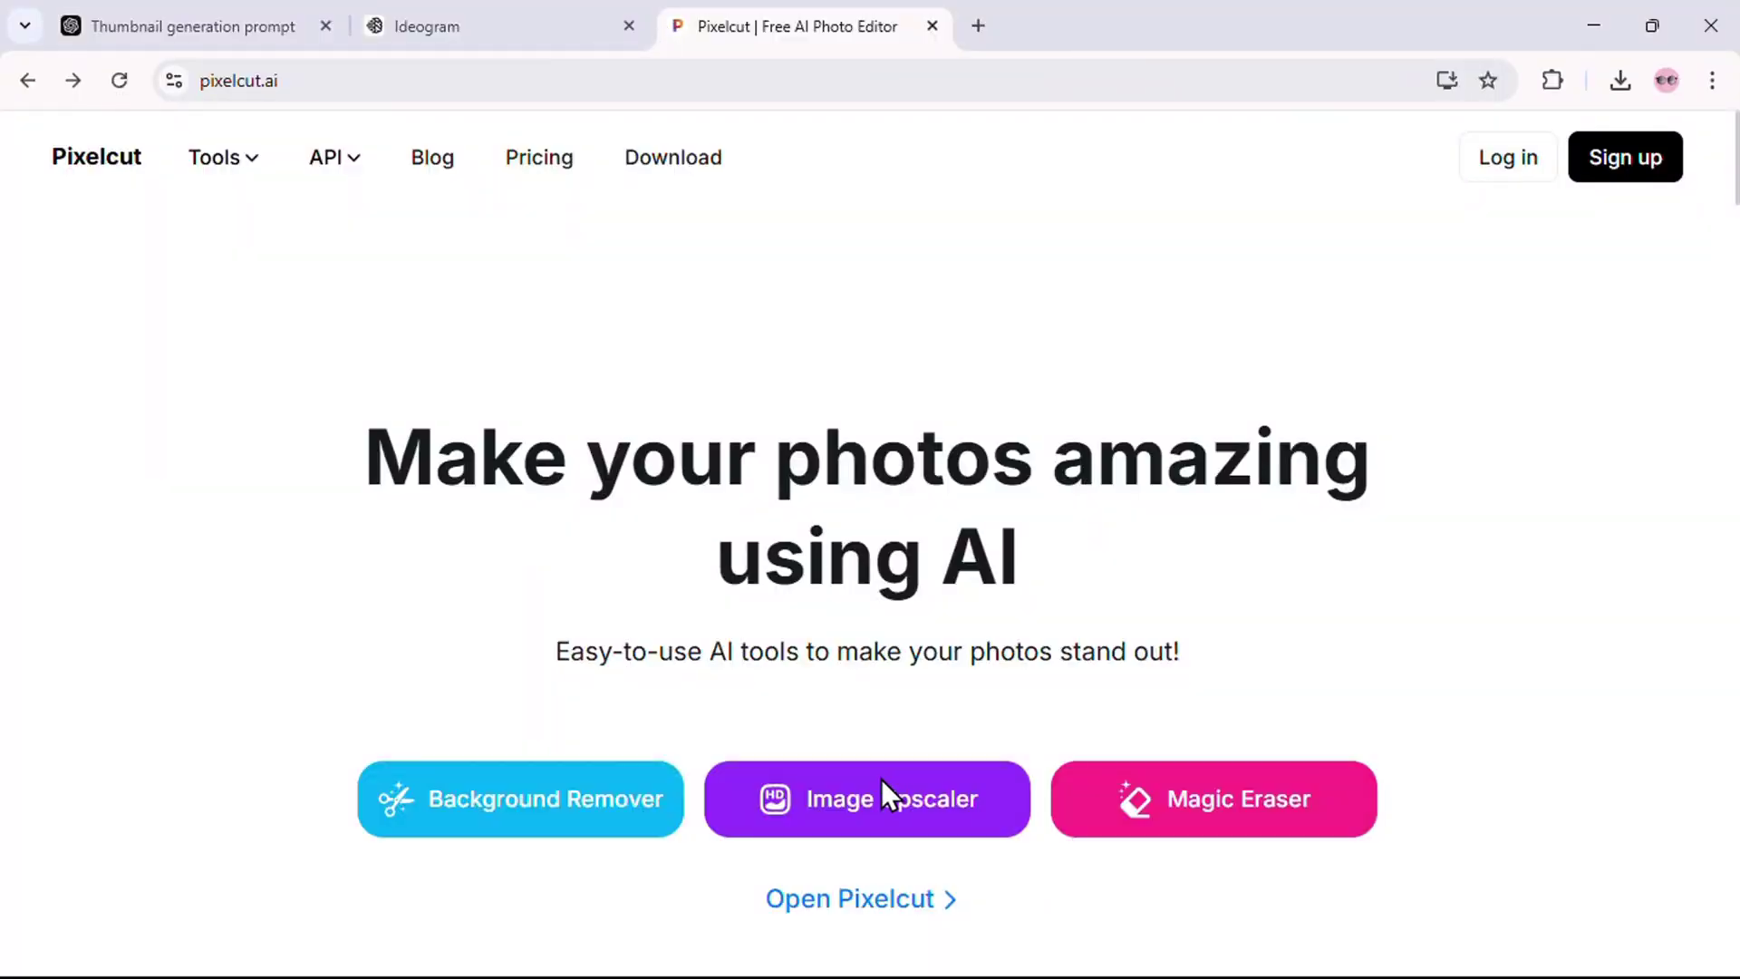
{"action": "left_click", "coordinate": [865, 806]}
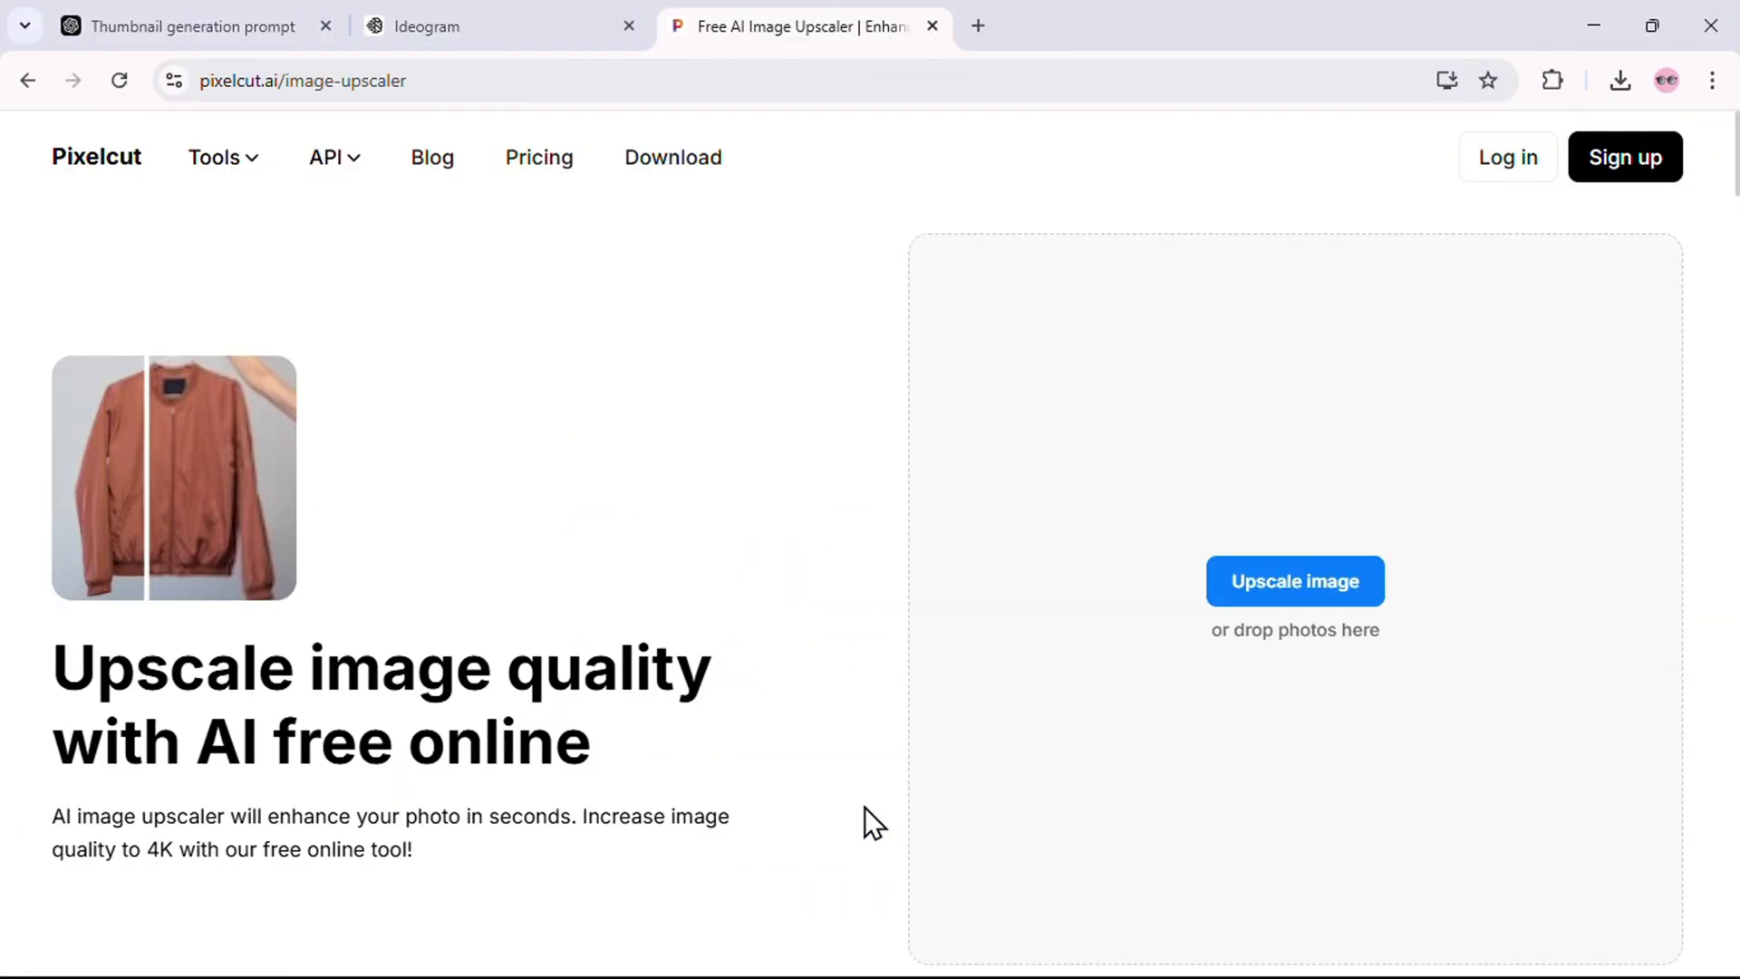
{"action": "left_click", "coordinate": [1306, 586]}
{"action": "double_click", "coordinate": [705, 444]}
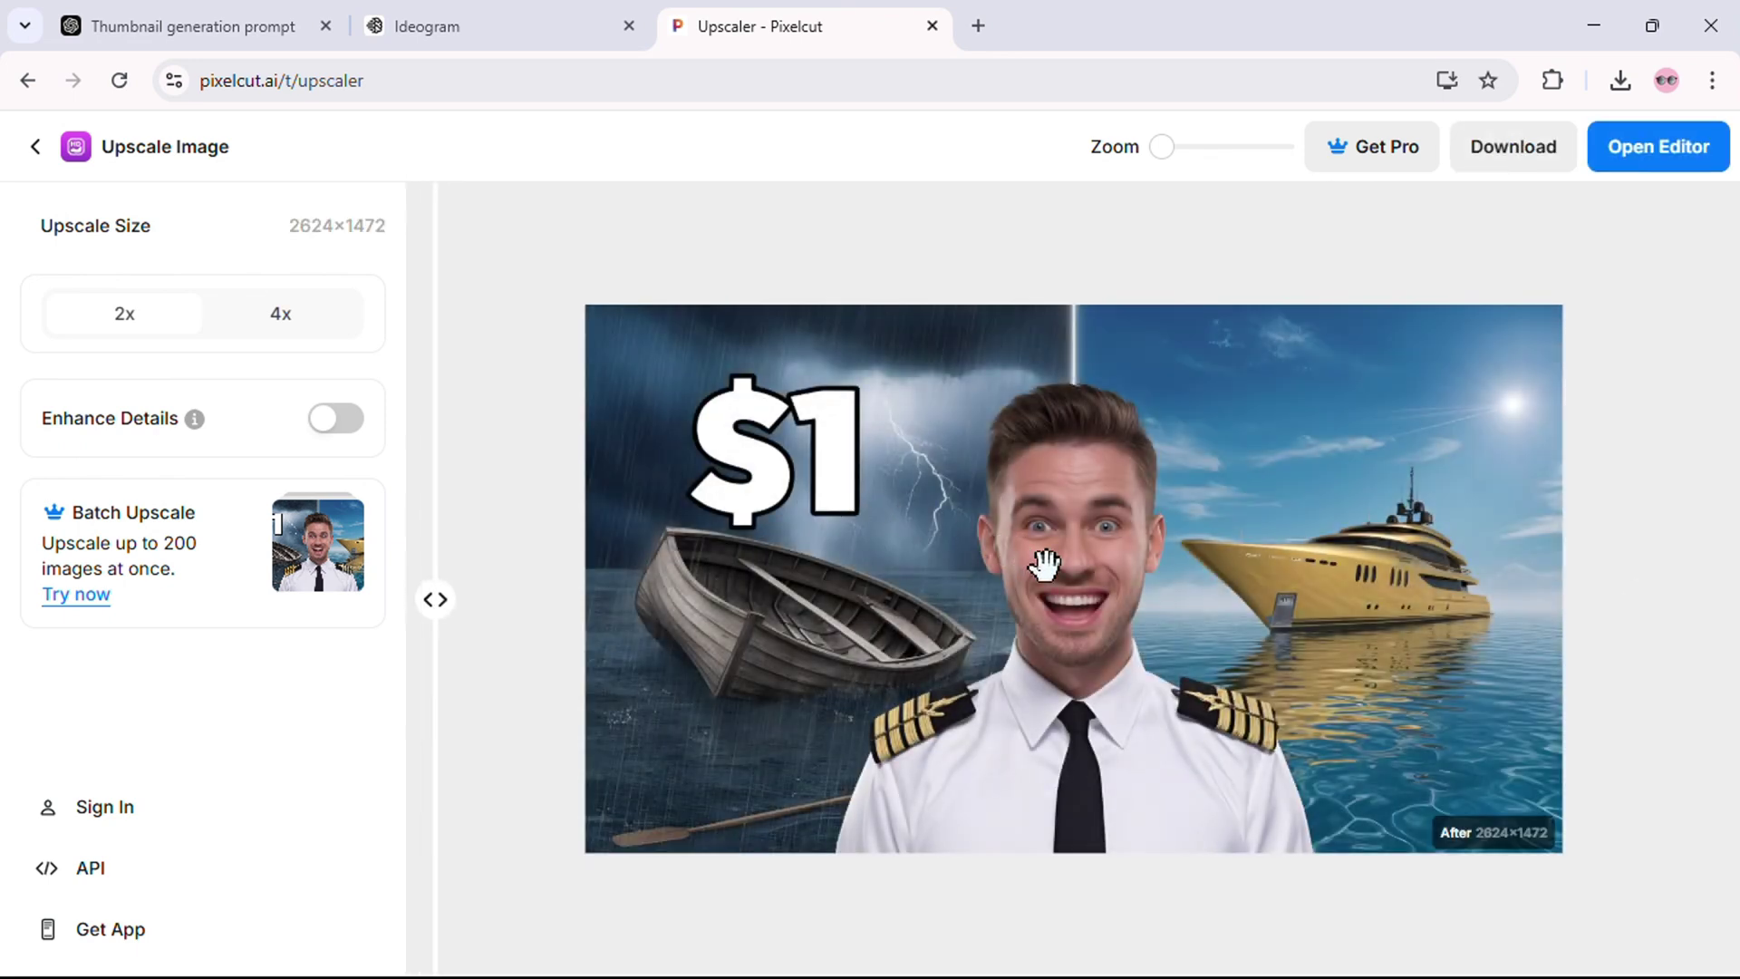
Step: Download the 2x upscaled image from Pixelcut and open it in the photo viewer to examine the man's face close up
{"action": "scroll", "coordinate": [1090, 569], "scroll_direction": "up", "scroll_amount": 5}
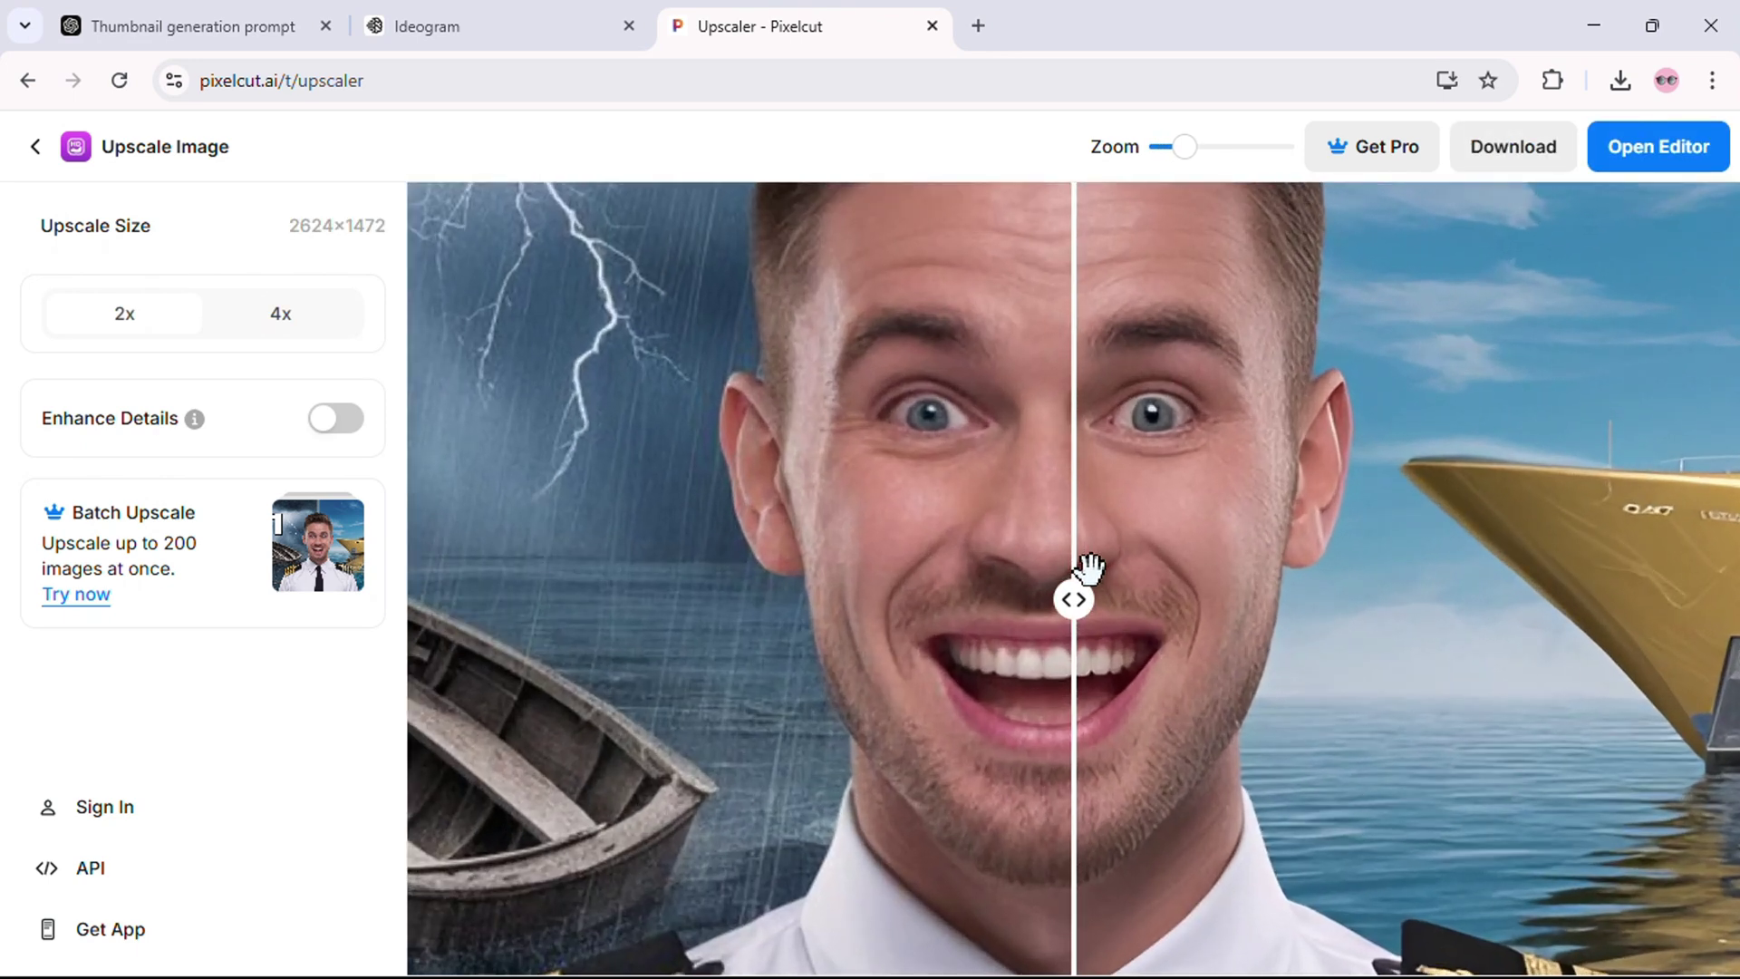
{"action": "scroll", "coordinate": [1091, 568], "scroll_direction": "up", "scroll_amount": 2}
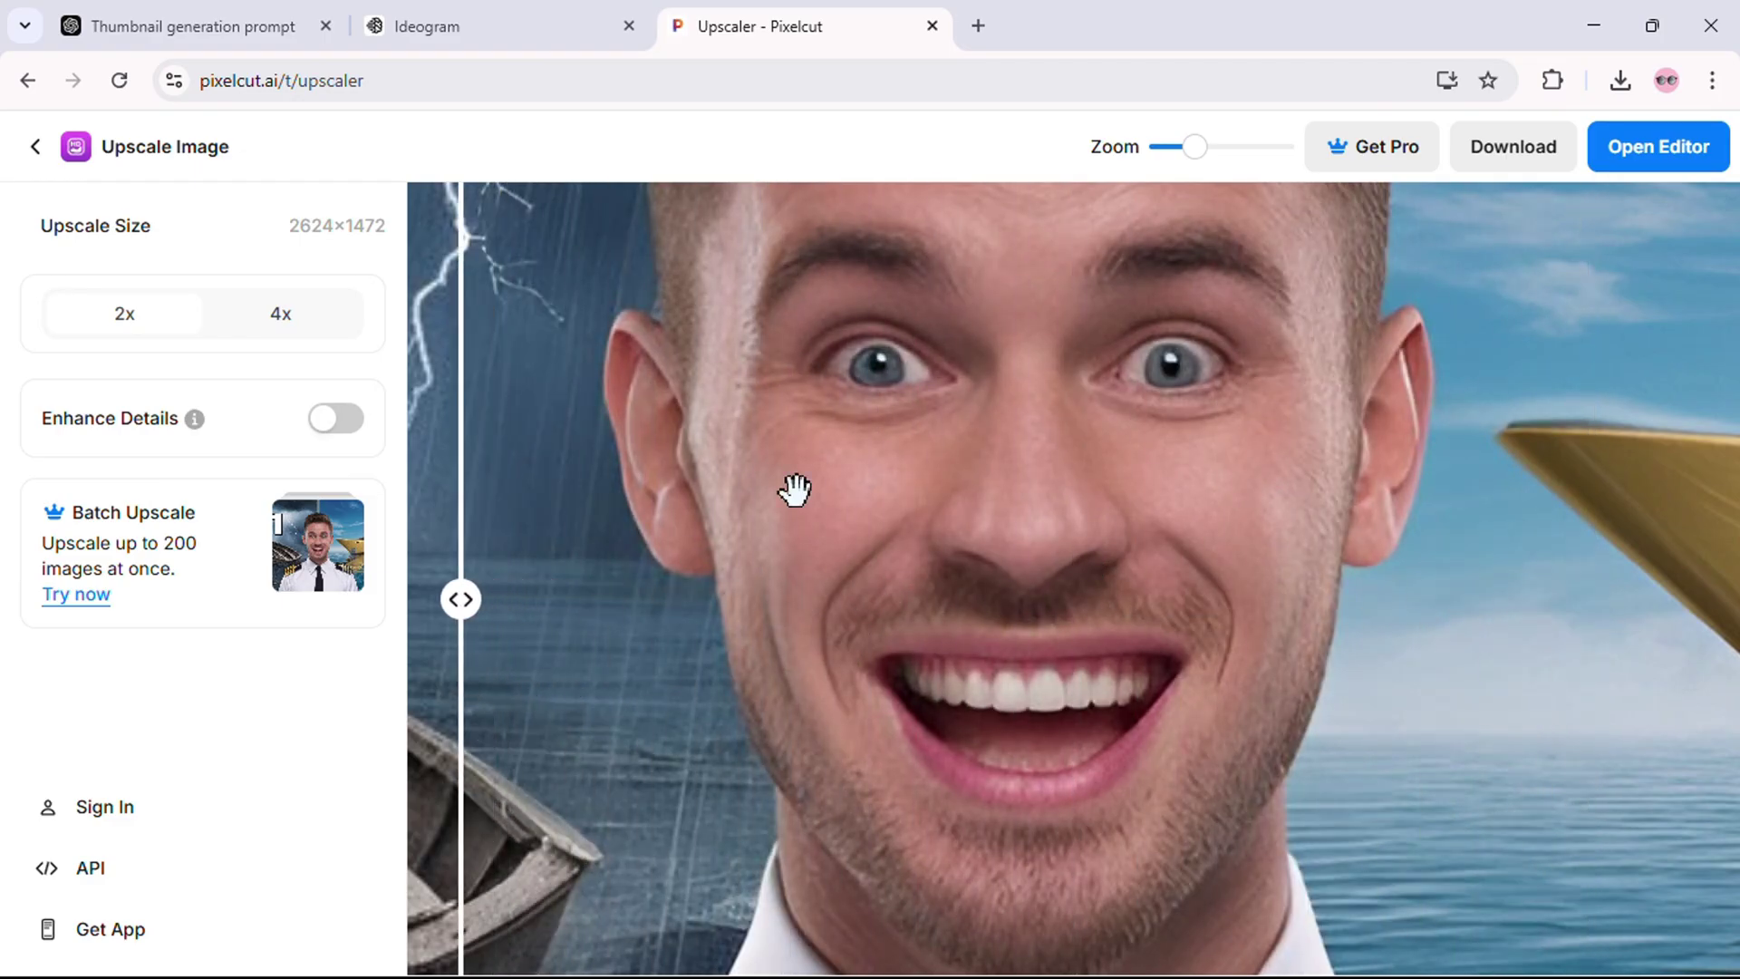
{"action": "left_click", "coordinate": [1504, 156]}
{"action": "left_click", "coordinate": [1391, 152]}
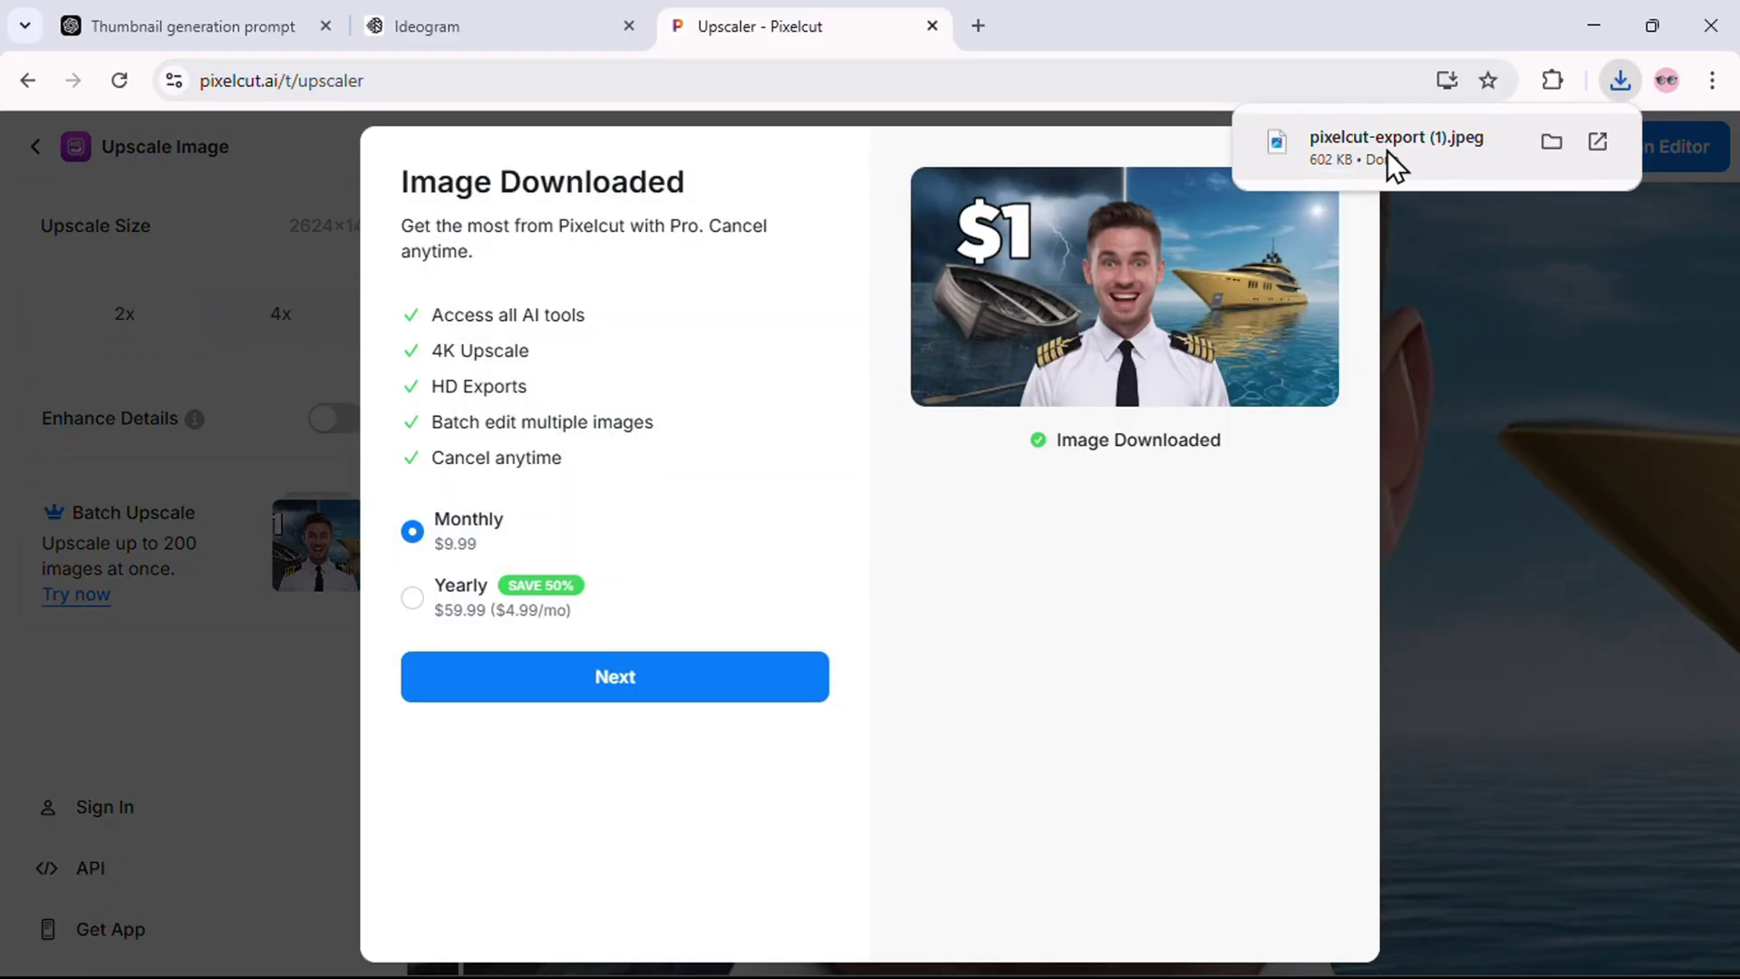
{"action": "scroll", "coordinate": [808, 475], "scroll_direction": "up", "scroll_amount": 3}
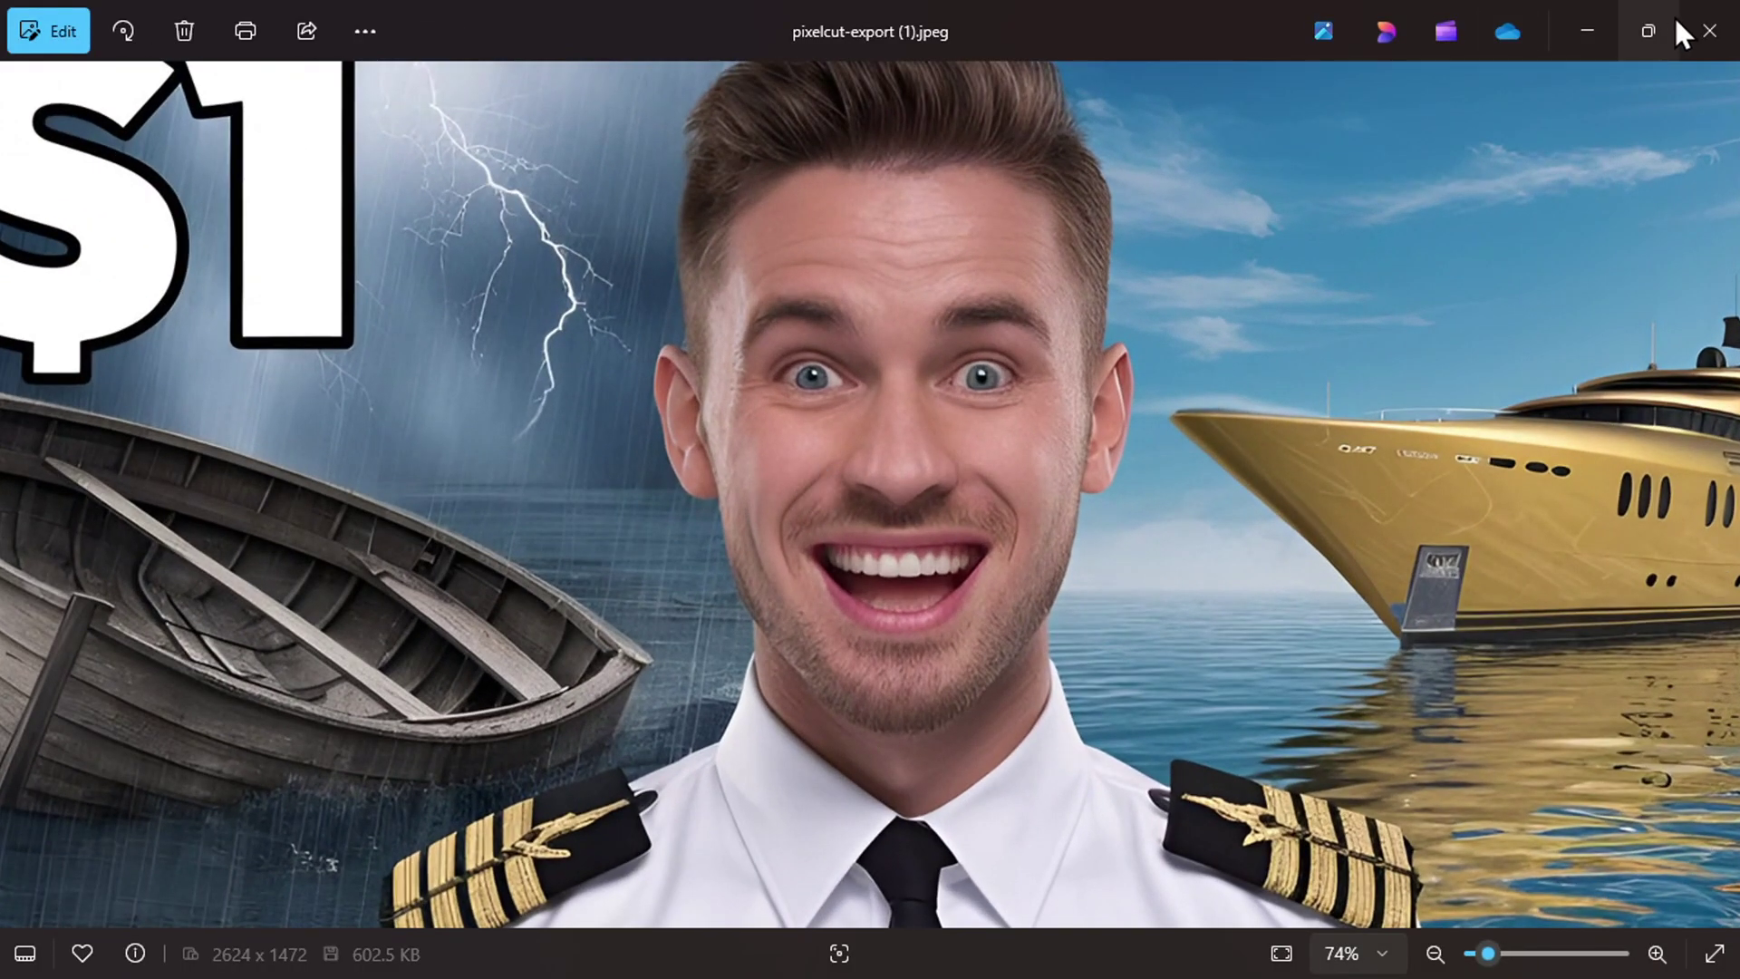
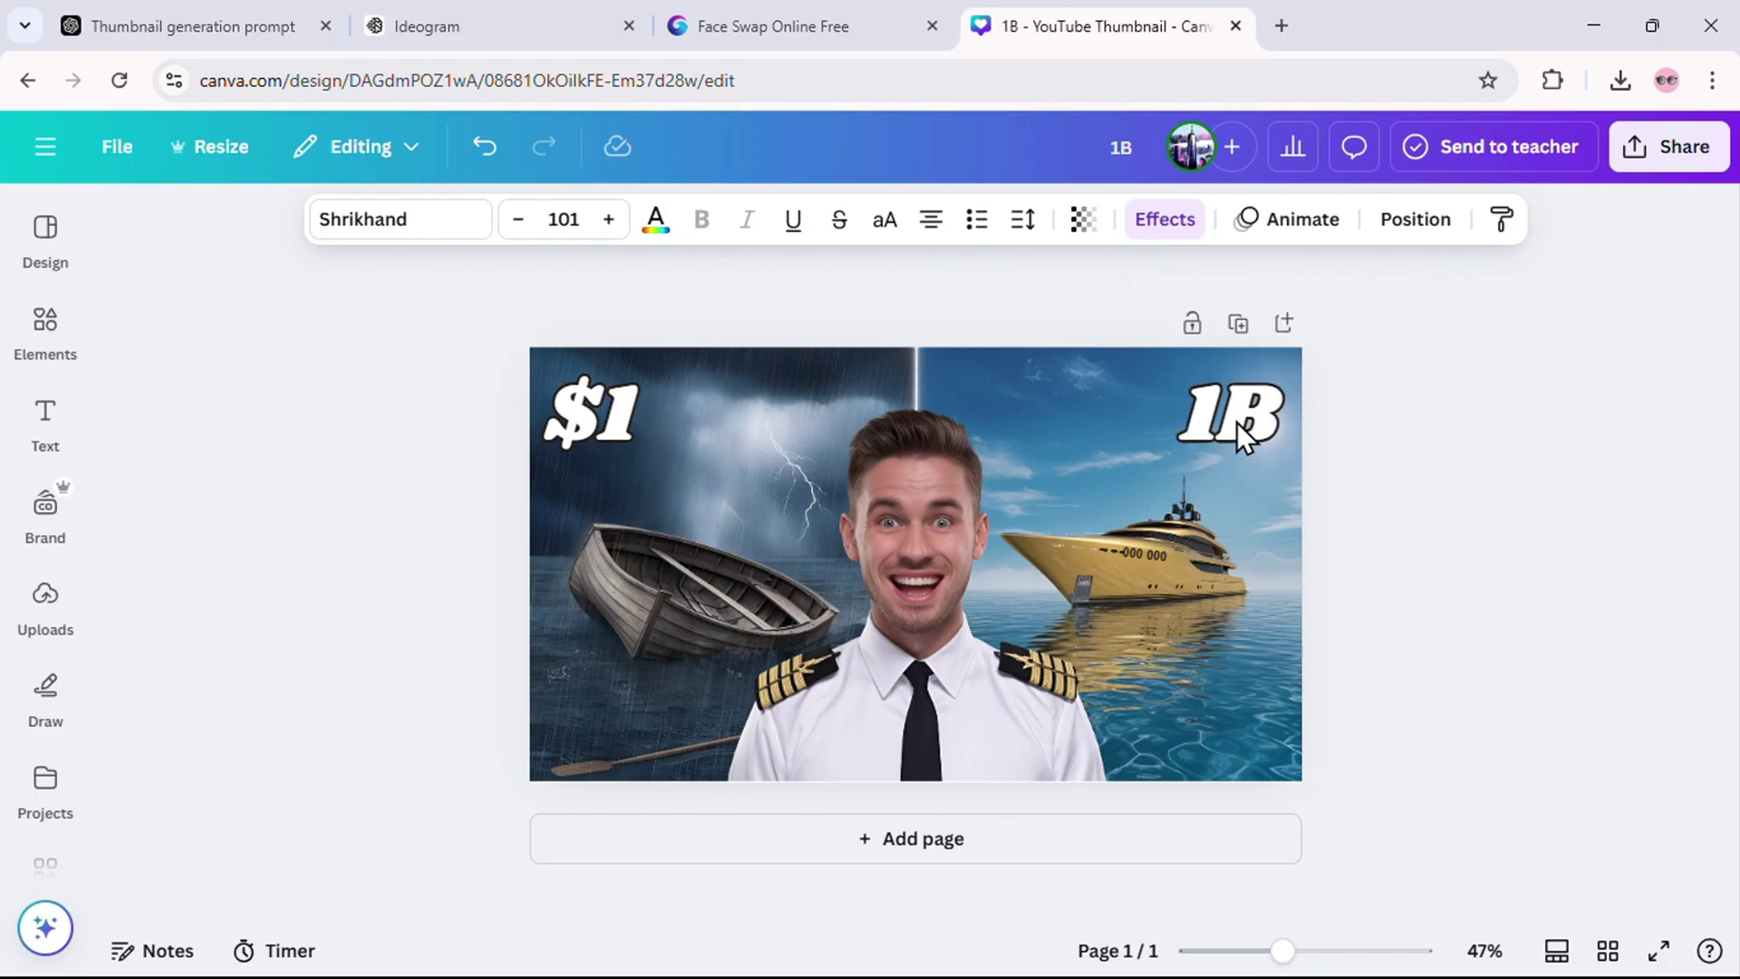
Step: Switch to the Canva design, preview the $1 and 1B thumbnail in full screen, and exit the preview
{"action": "left_click", "coordinate": [1269, 489]}
{"action": "left_click", "coordinate": [1658, 951]}
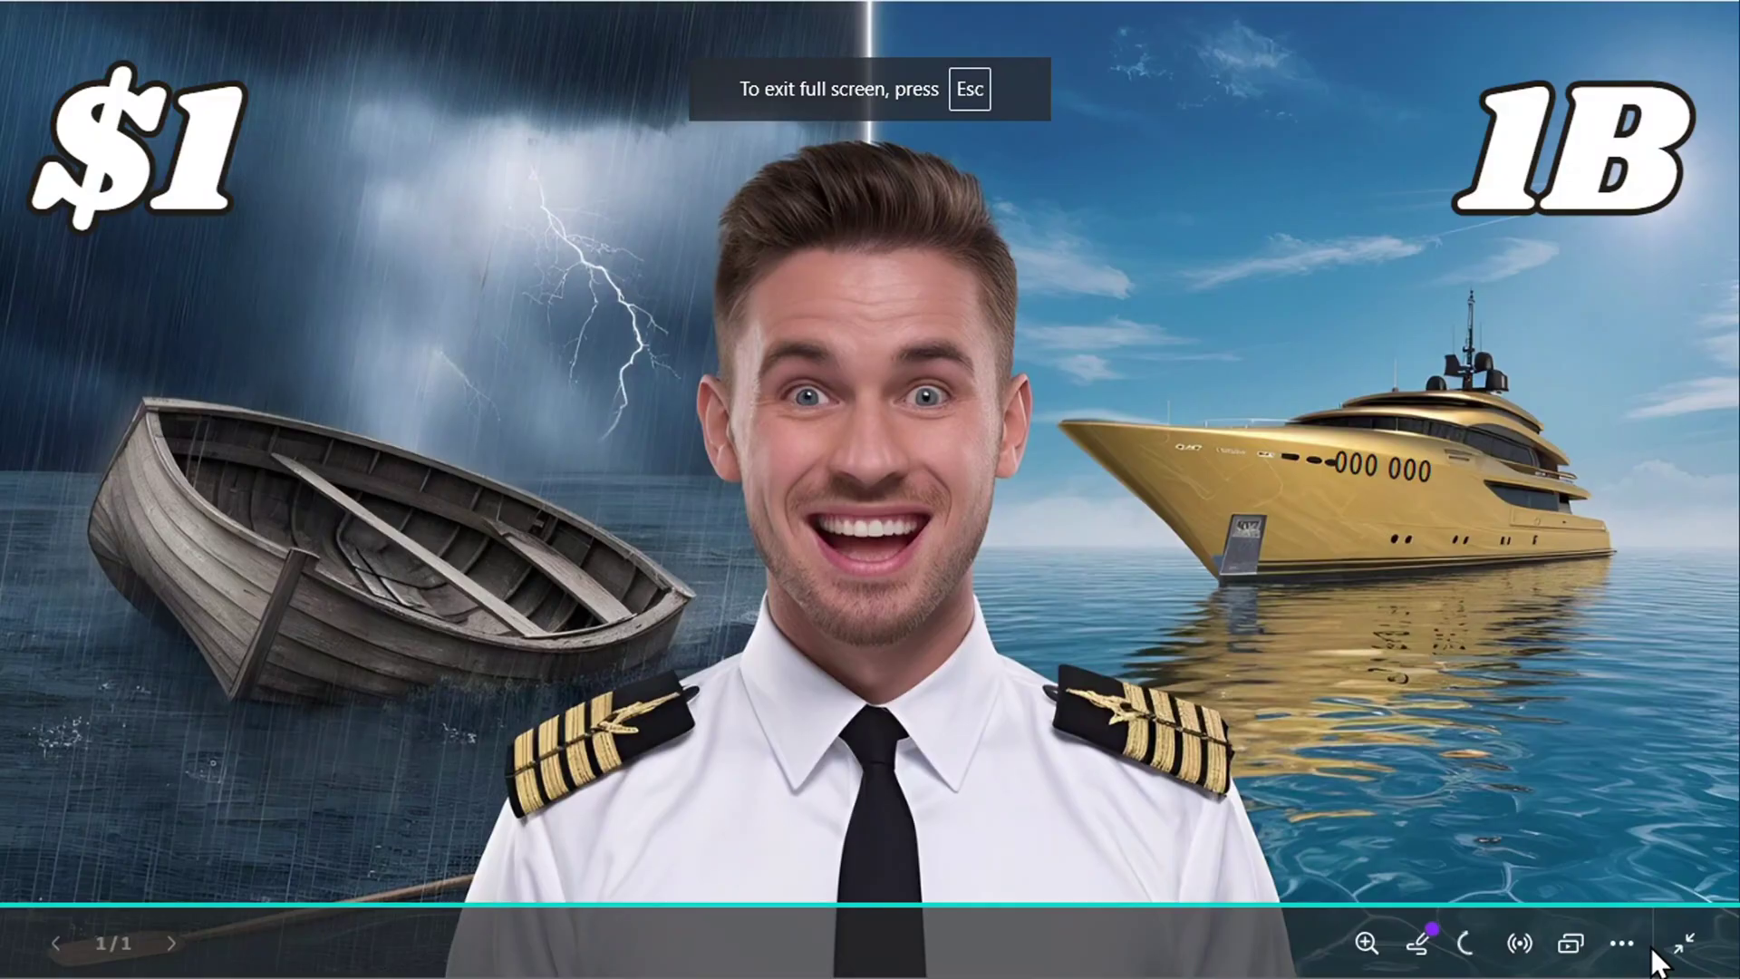
{"action": "key", "text": "Escape"}
Step: Download the finished YouTube thumbnail design from Canva
{"action": "left_click", "coordinate": [1667, 146]}
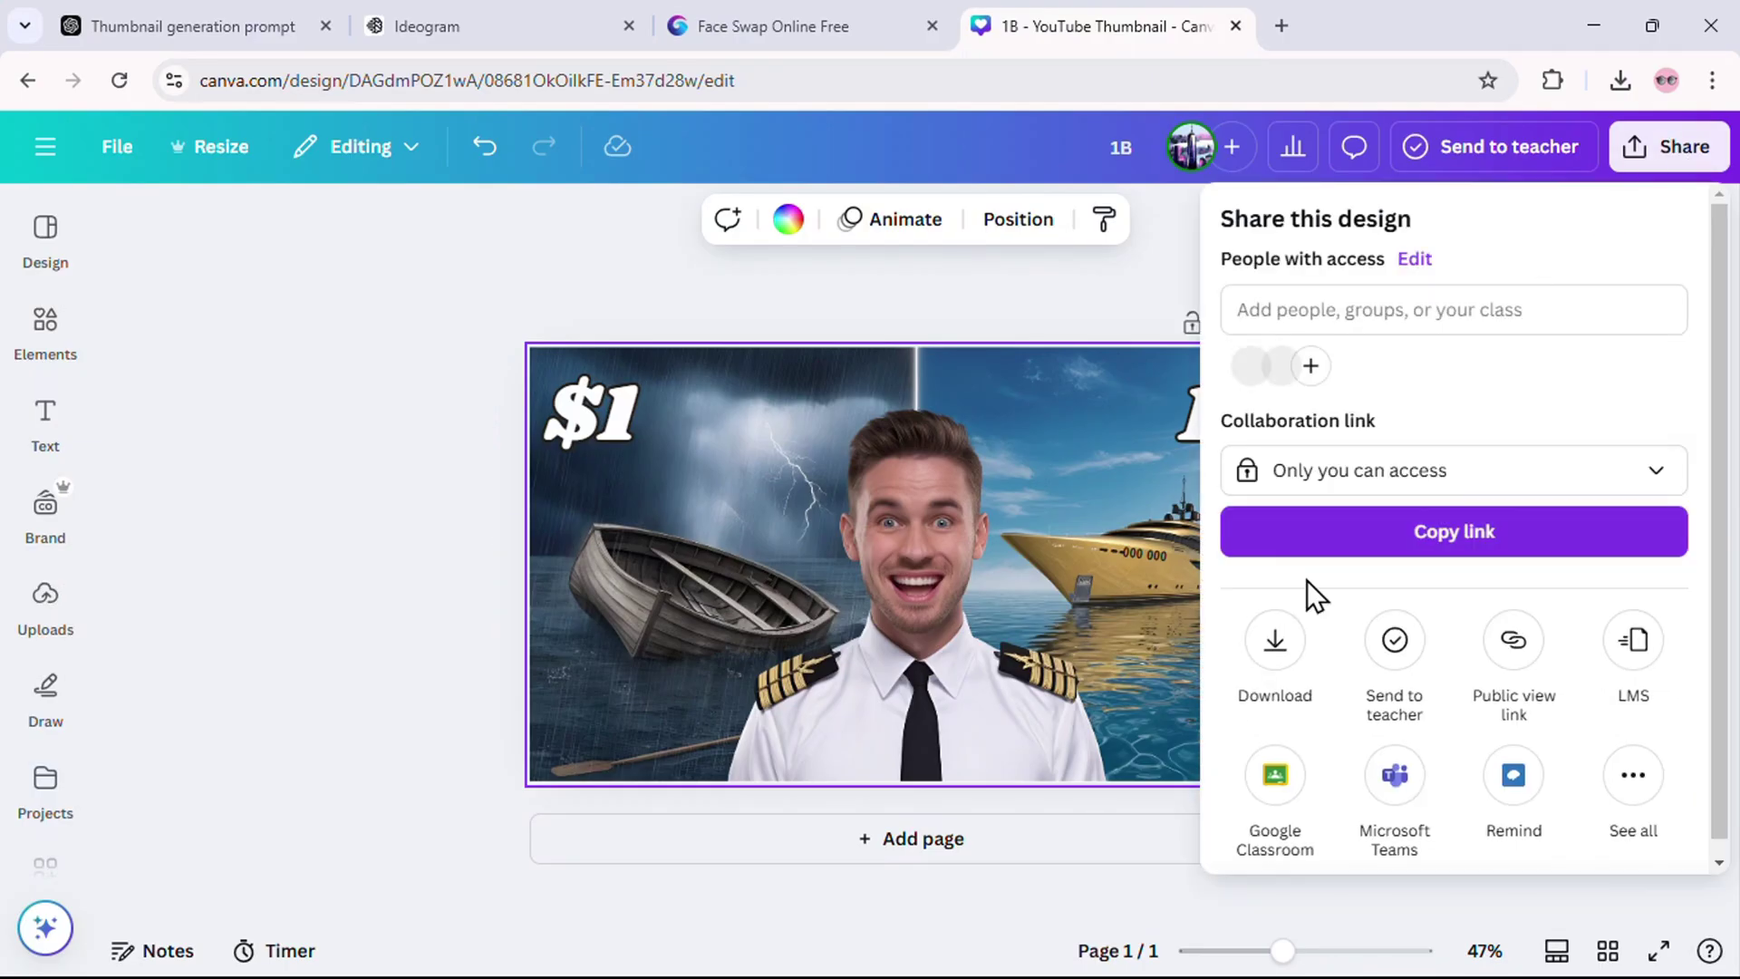
{"action": "left_click", "coordinate": [1274, 642]}
{"action": "left_click_drag", "start_coordinate": [1339, 414], "coordinate": [1631, 421]}
{"action": "left_click", "coordinate": [1433, 720]}
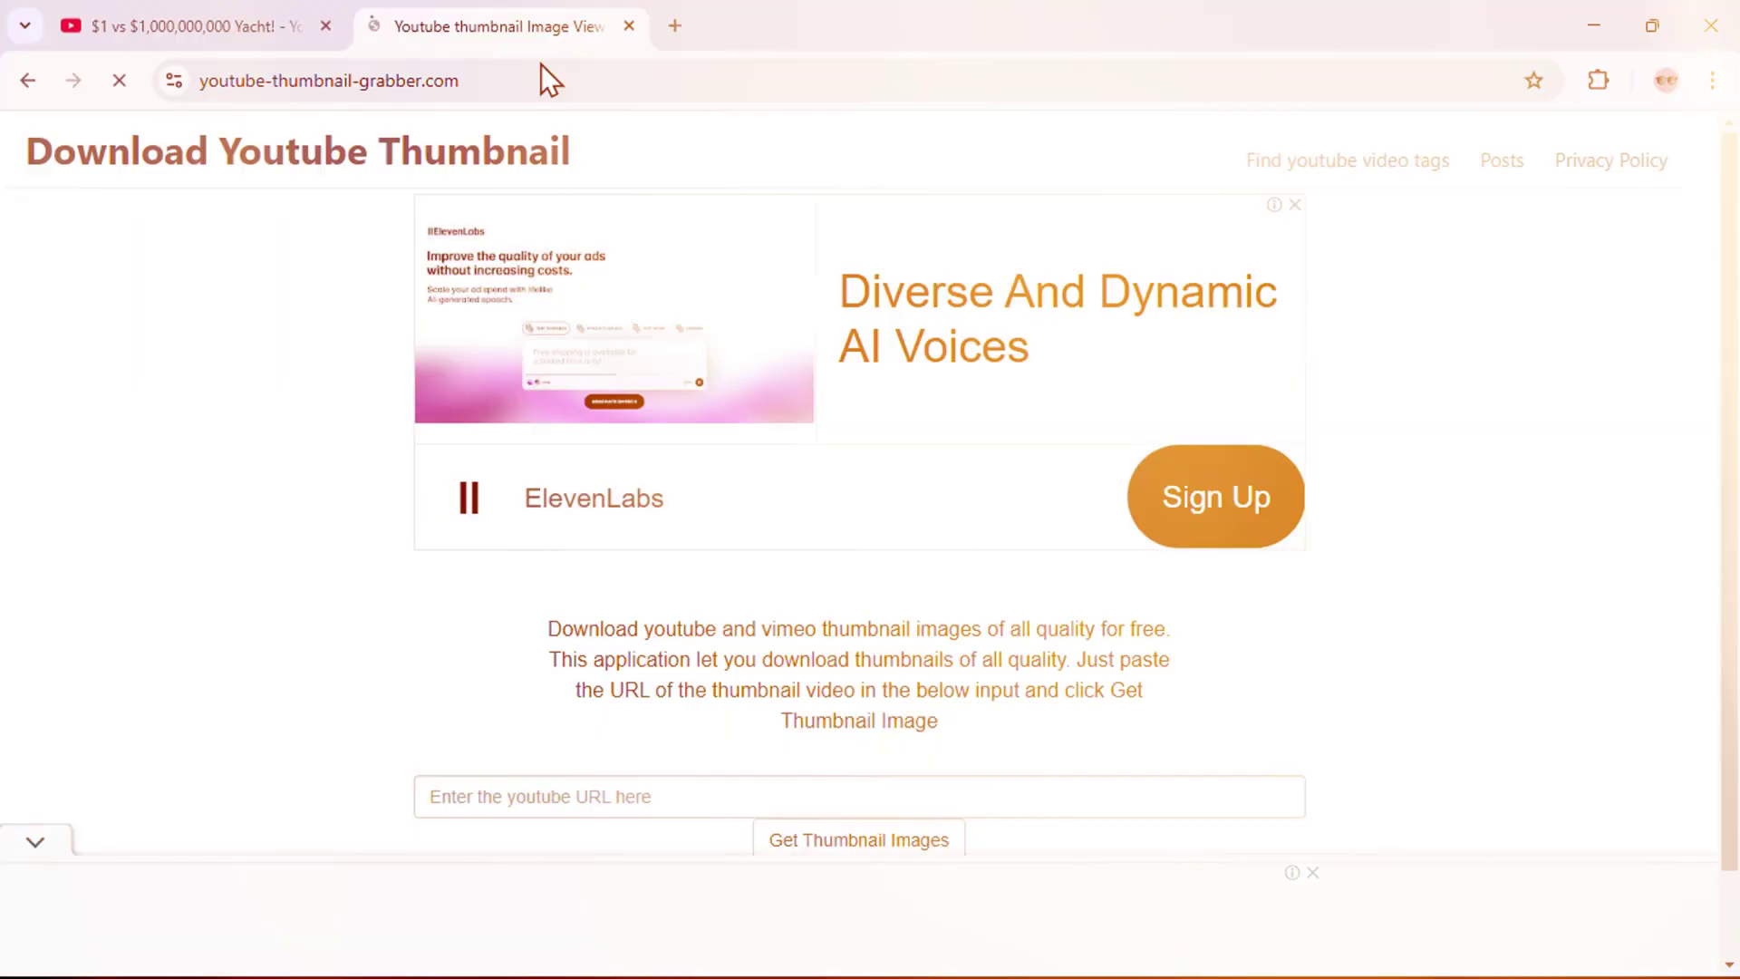
{"action": "scroll", "coordinate": [666, 698], "scroll_direction": "down", "scroll_amount": 1}
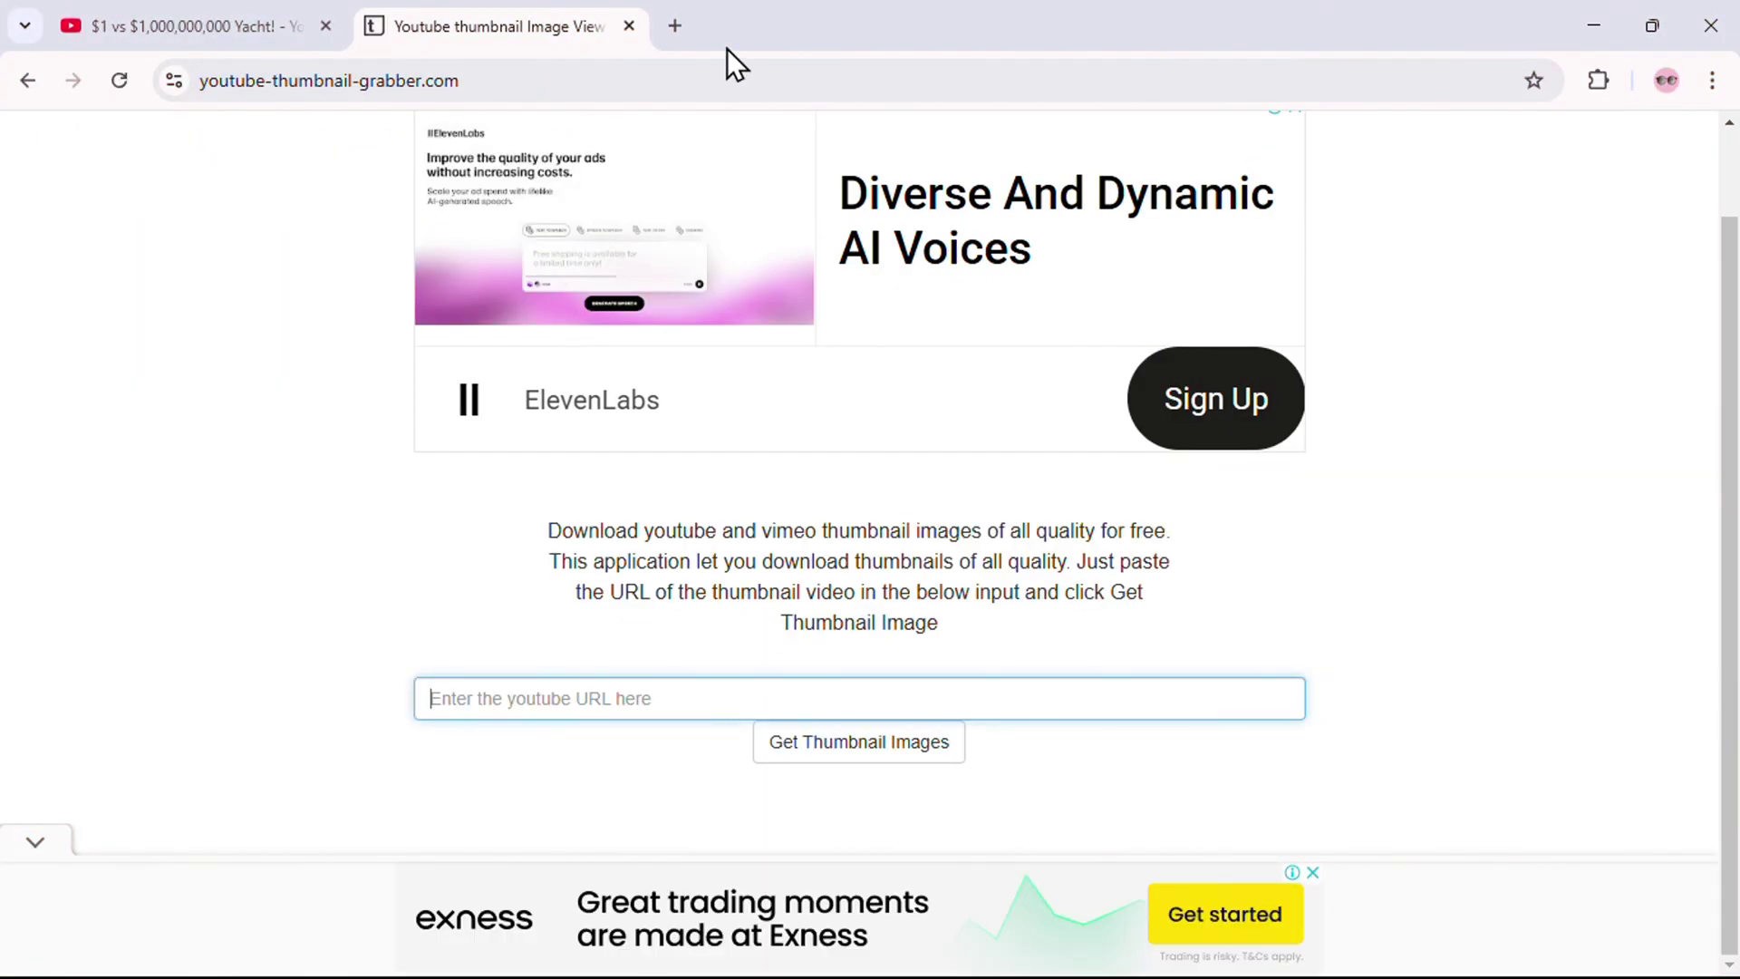
{"action": "right_click", "coordinate": [574, 700]}
{"action": "left_click", "coordinate": [657, 324]}
{"action": "left_click", "coordinate": [865, 748]}
{"action": "scroll", "coordinate": [885, 493], "scroll_direction": "down", "scroll_amount": 8}
{"action": "scroll", "coordinate": [842, 299], "scroll_direction": "up", "scroll_amount": 2}
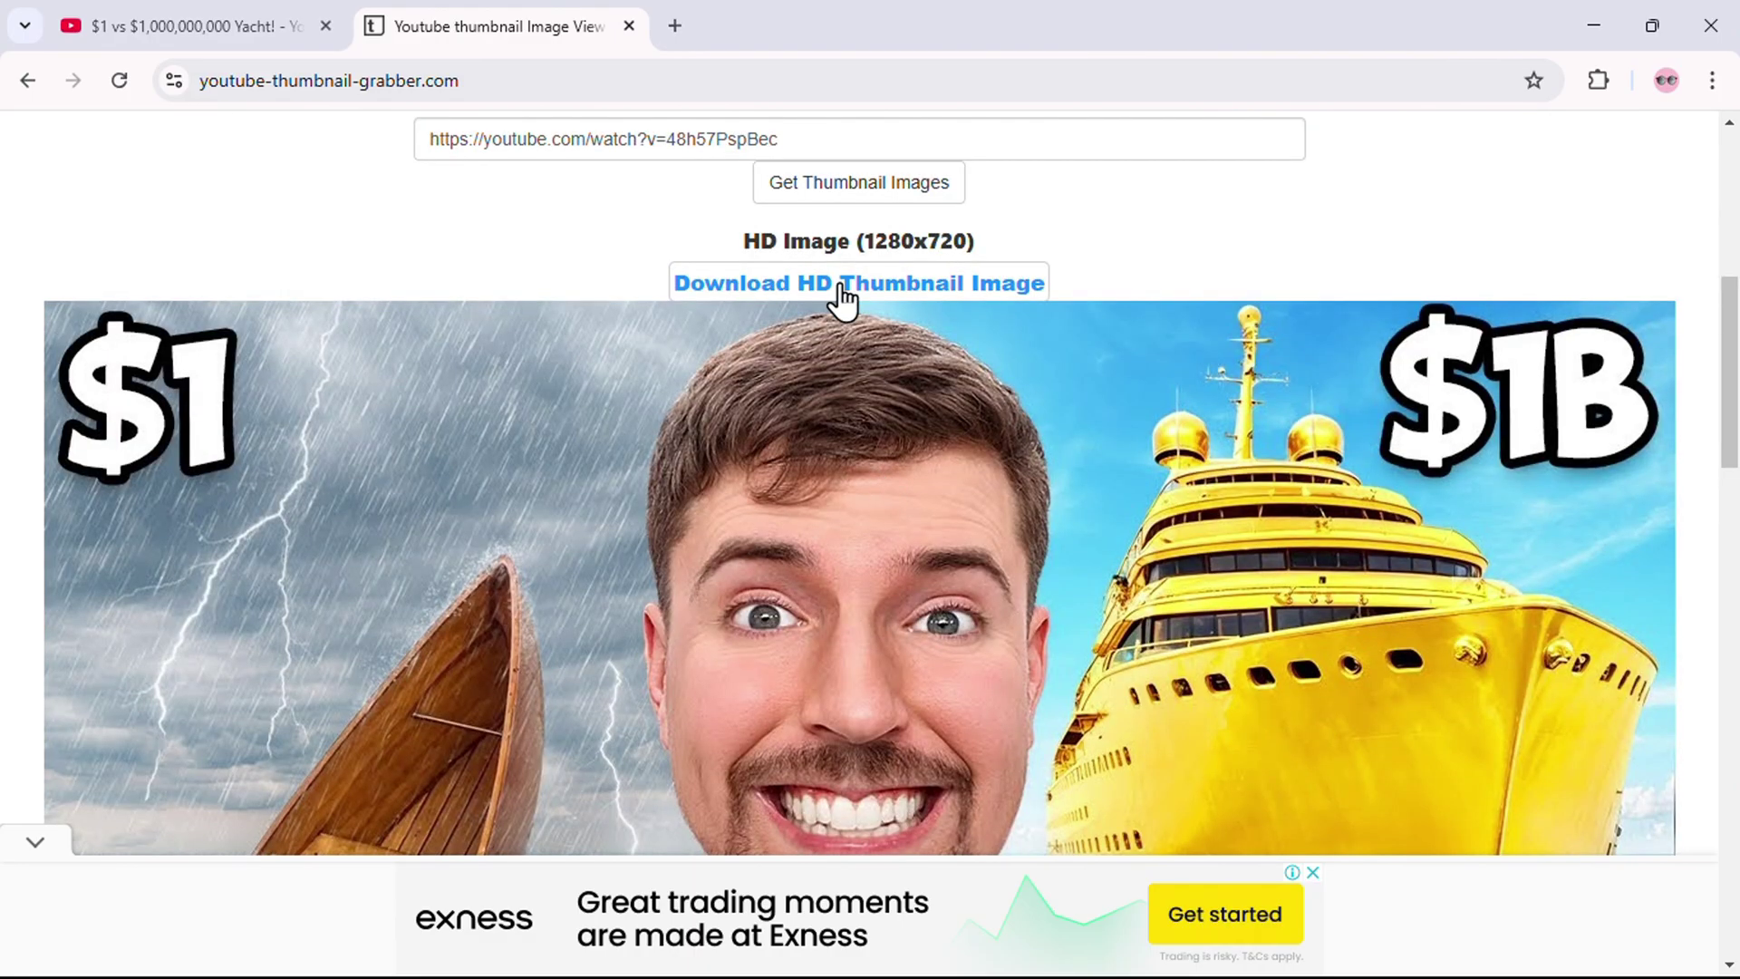
{"action": "left_click", "coordinate": [1373, 155]}
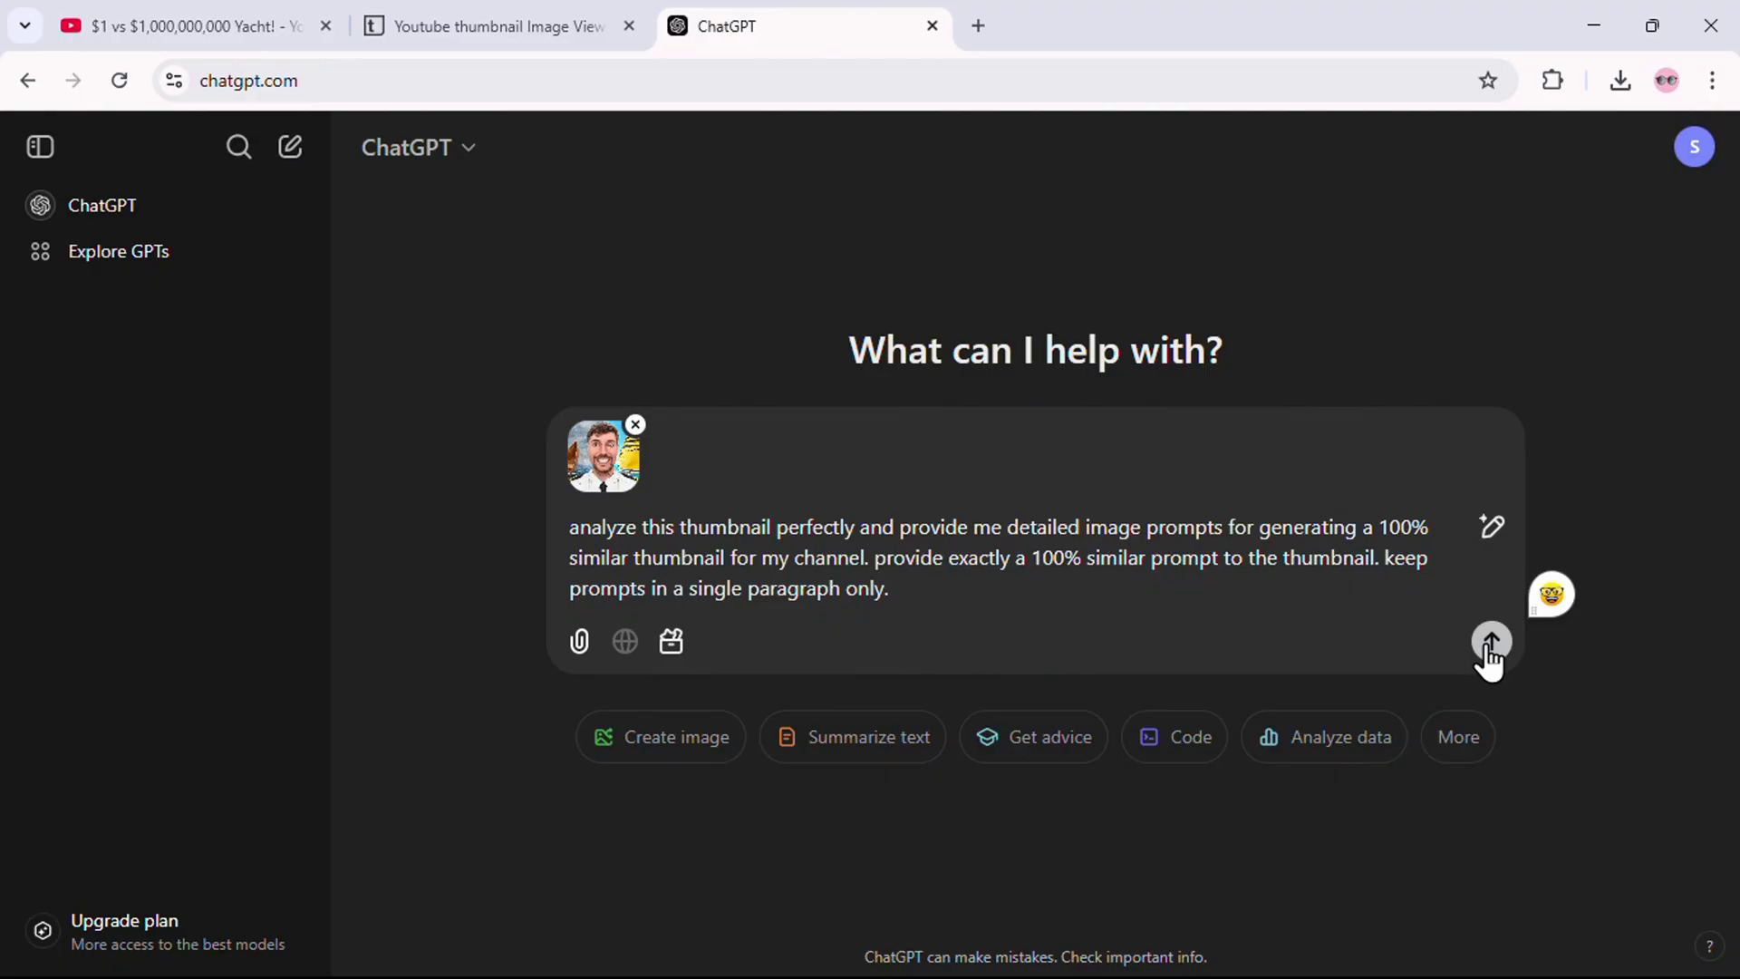
Step: Switch to ChatGPT and send the attached thumbnail with the request for a 100% similar, single-paragraph image prompt
{"action": "left_click", "coordinate": [1487, 645]}
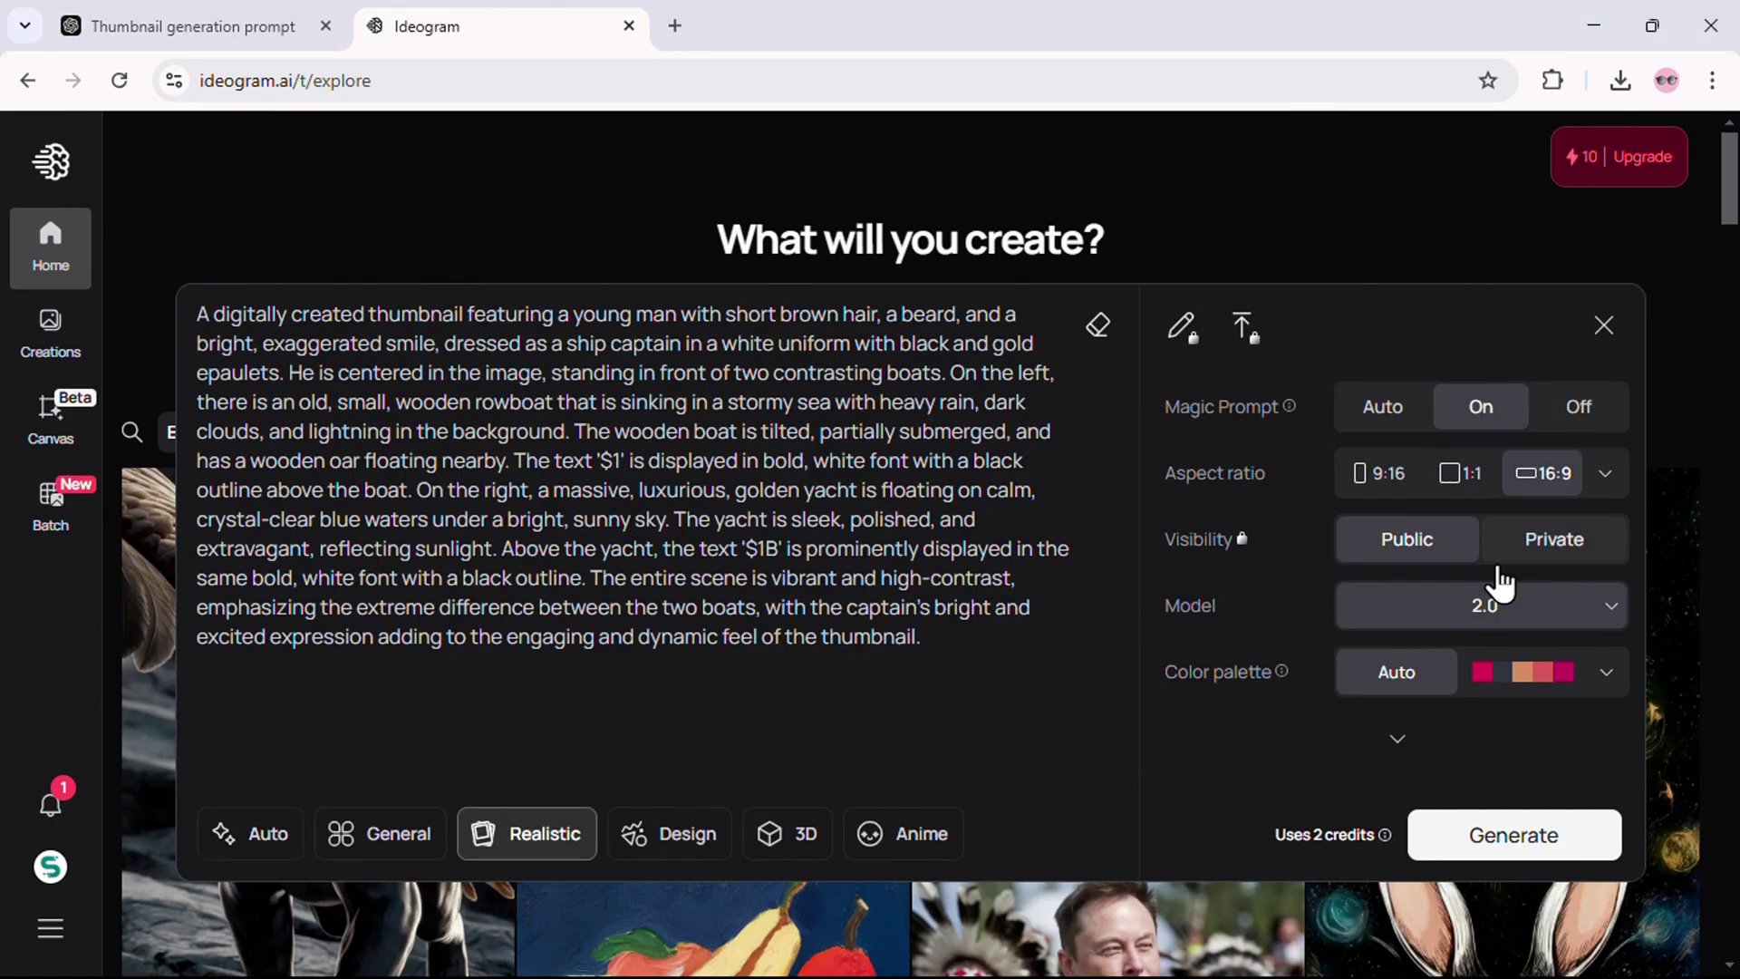
Step: Switch to Ideogram and generate Realistic 16:9 images from the captain and two boats prompt with model 2.0
{"action": "left_click", "coordinate": [1513, 835]}
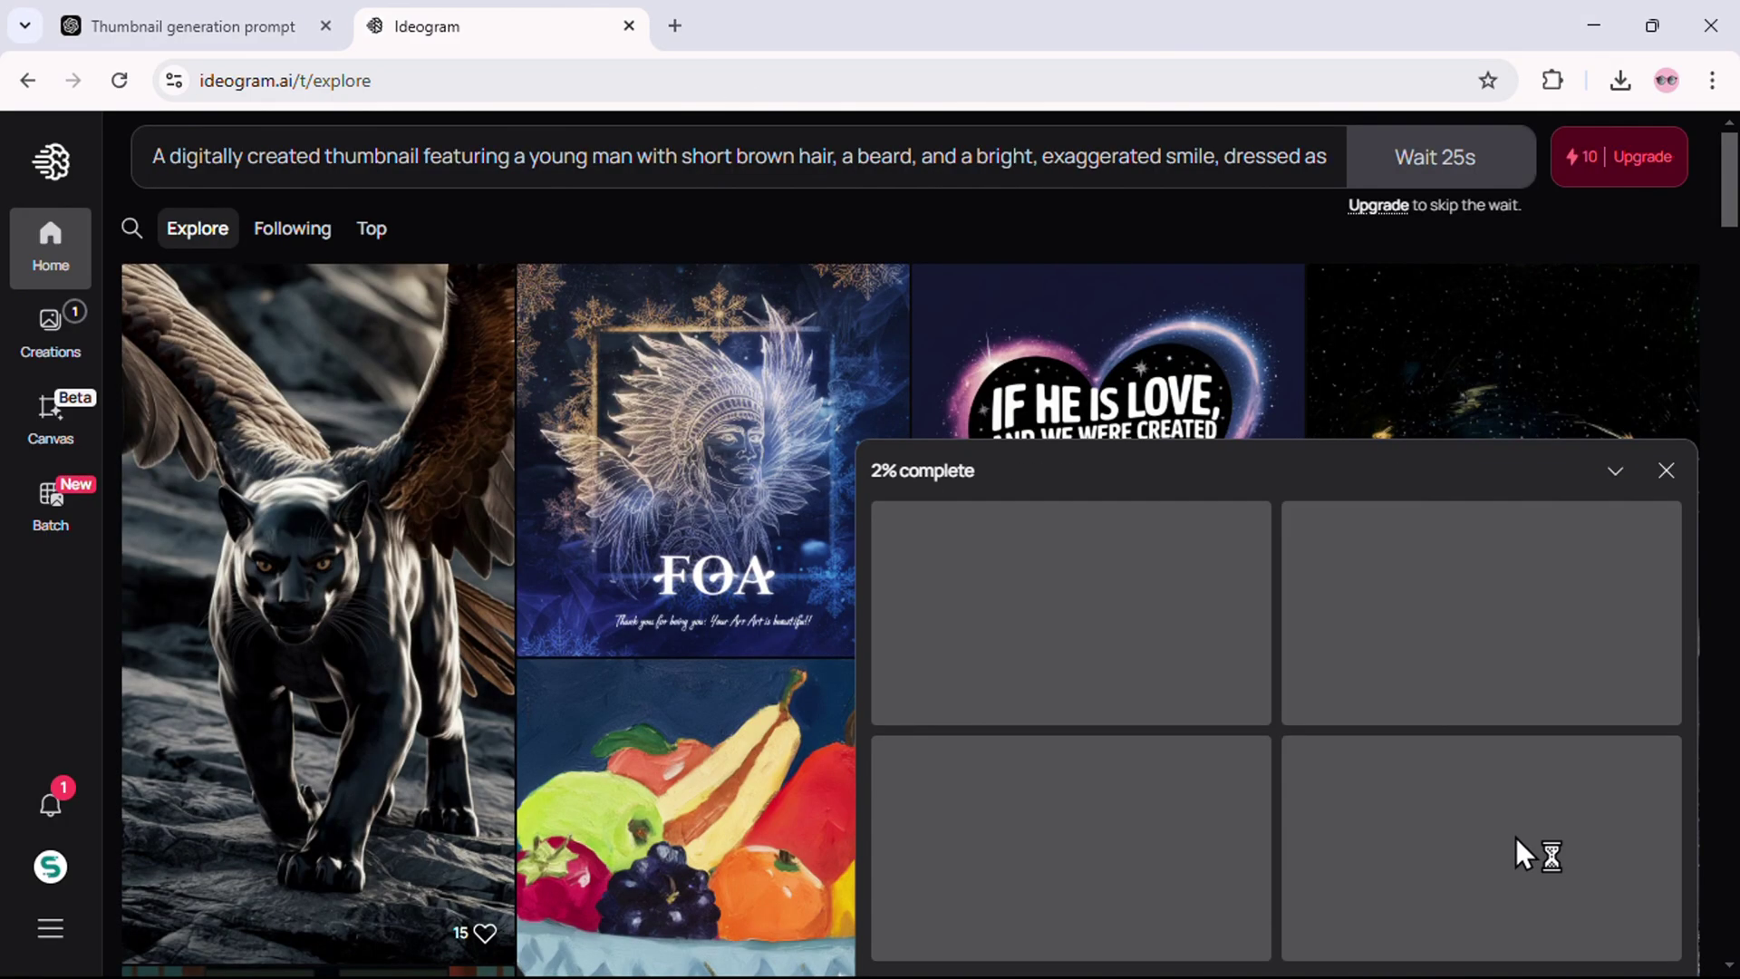
{"action": "left_click", "coordinate": [1515, 837]}
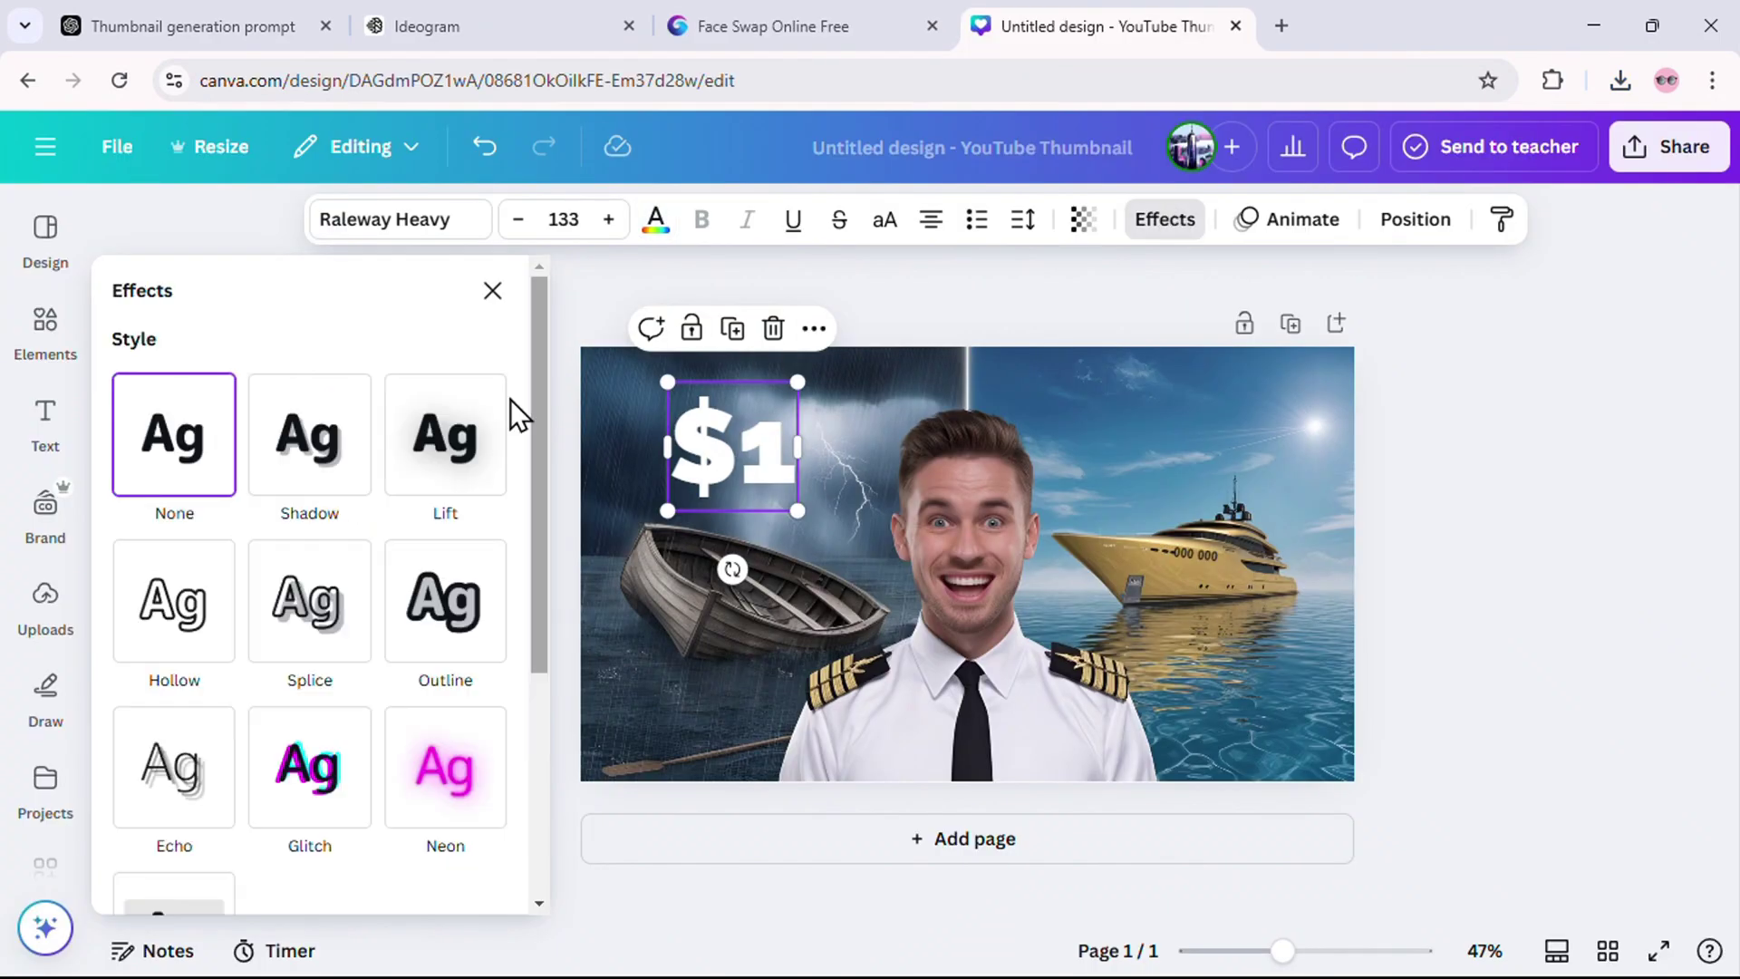
Step: Switch to the Canva design, give the $1 text an outline effect and set its font to Shrikhand
{"action": "left_click", "coordinate": [486, 824]}
{"action": "left_click", "coordinate": [427, 238]}
{"action": "scroll", "coordinate": [208, 678], "scroll_direction": "down", "scroll_amount": 3}
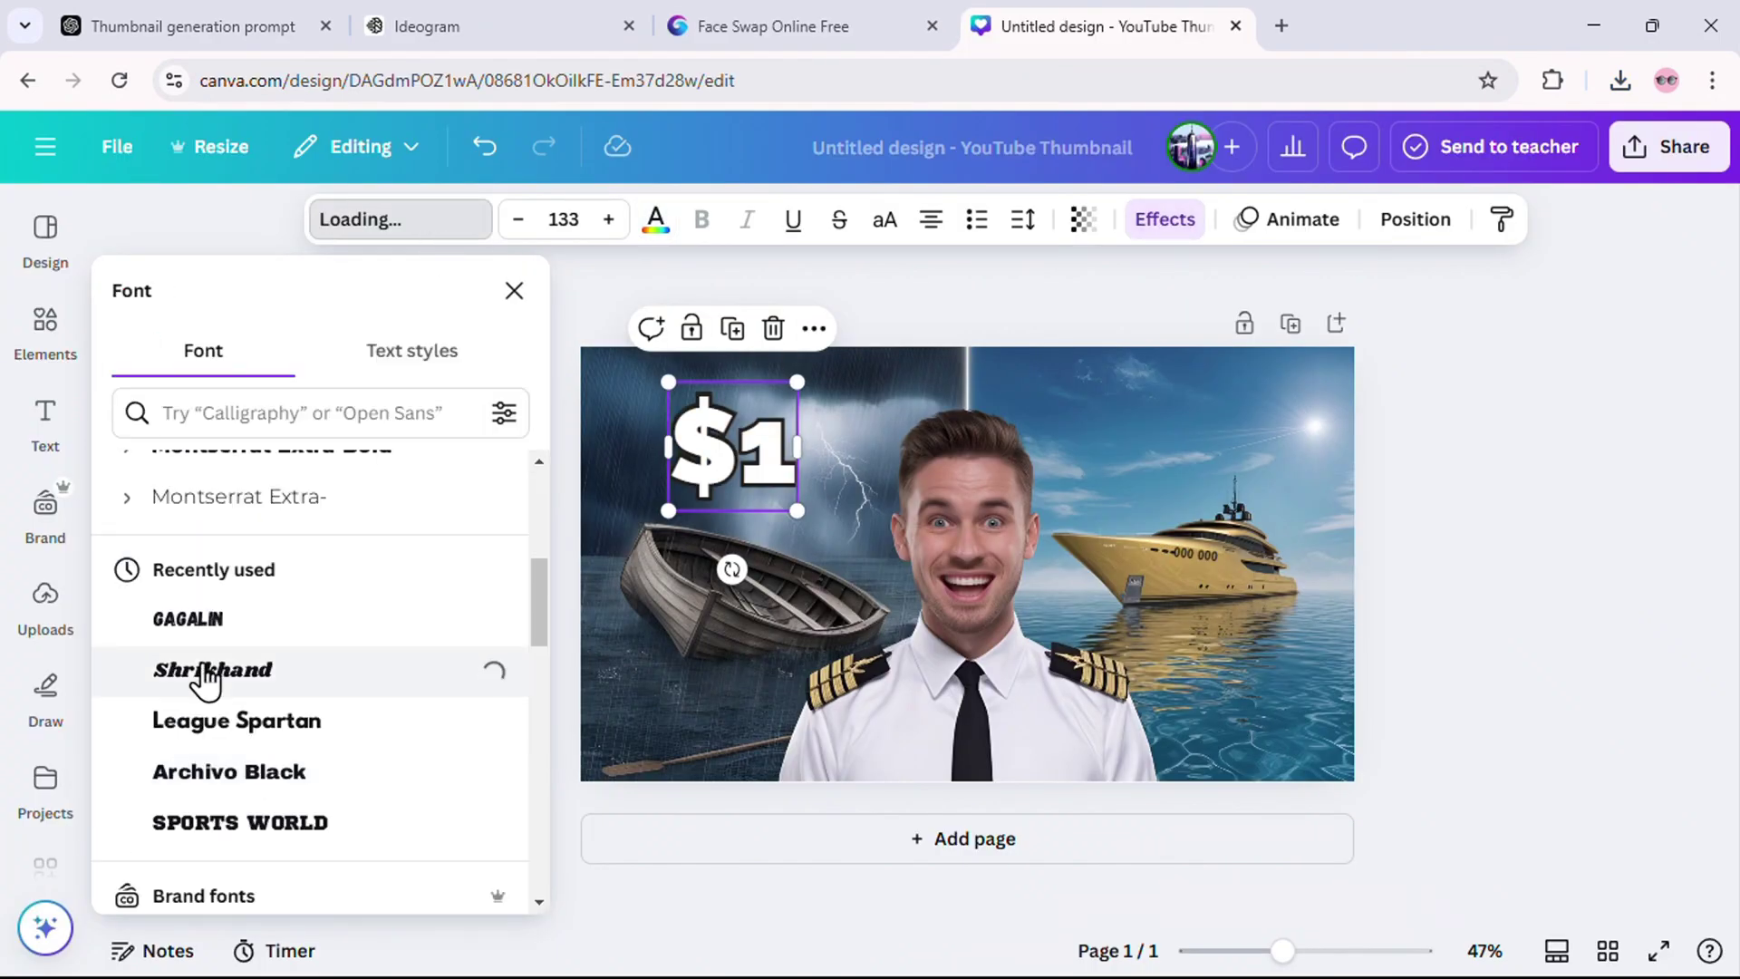